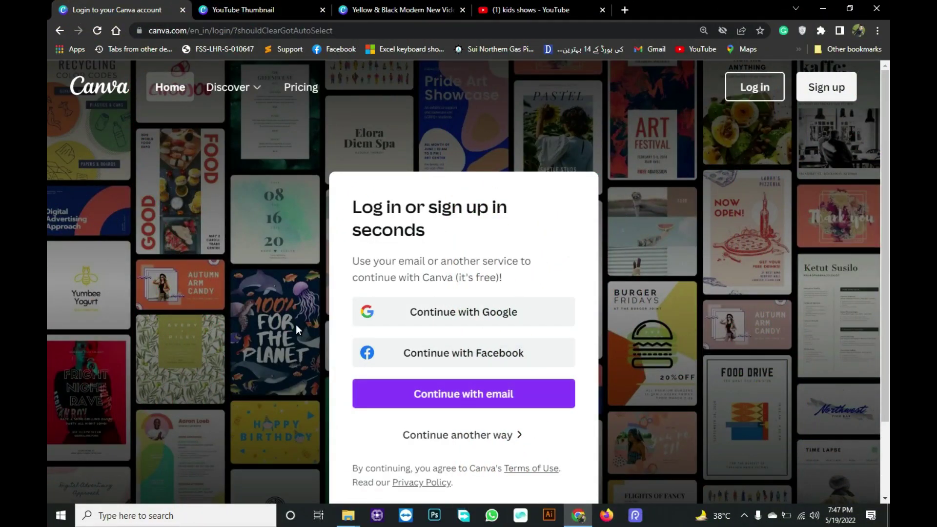
# Step: Choose Continue with Google on the Canva login page to sign in
pyautogui.click(168, 32)
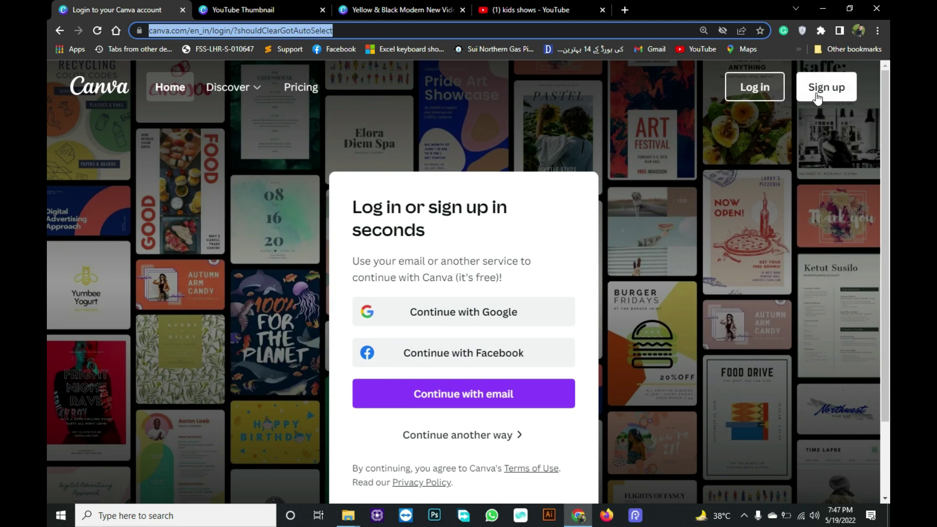
pyautogui.click(490, 311)
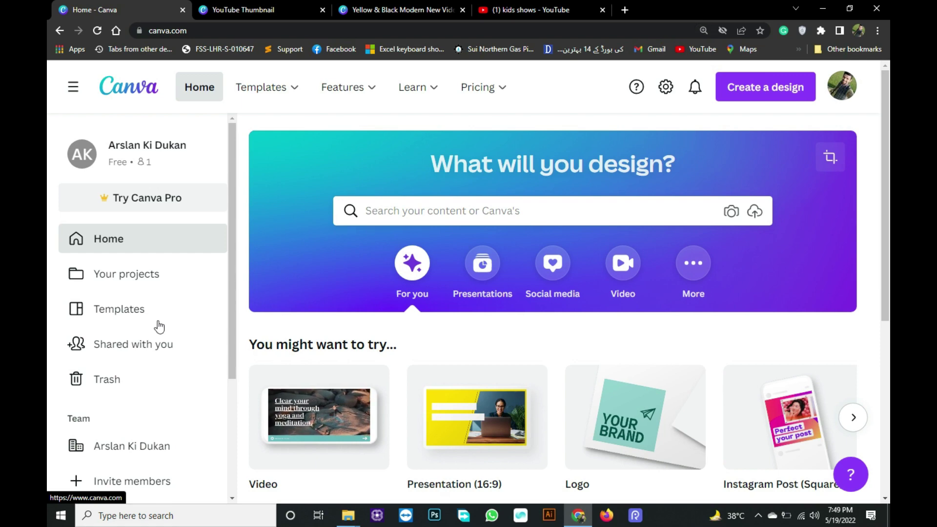
# Step: Zoom the Canva home page in twice and page through the suggested design types
pyautogui.hotkey('ctrl', '+')
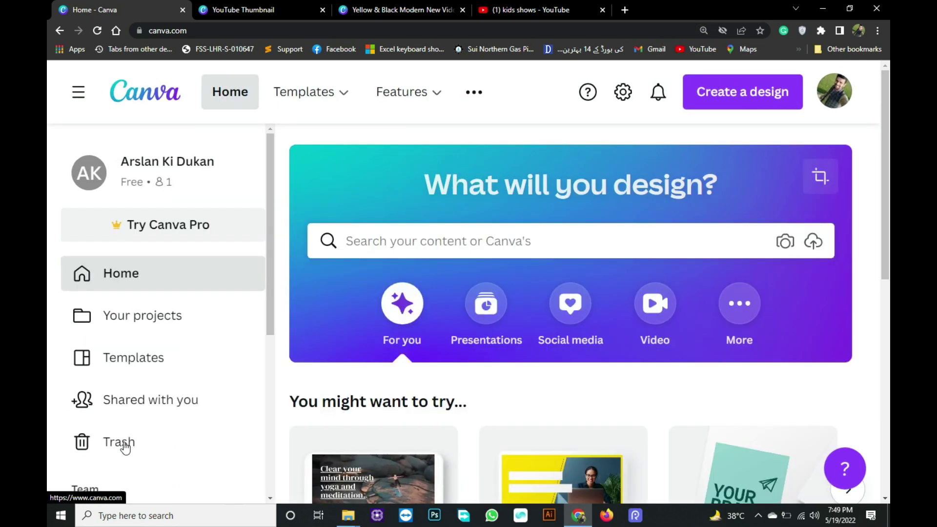
pyautogui.scroll(-3, 401, 359)
pyautogui.hotkey('ctrl', '+')
pyautogui.scroll(-2, 400, 359)
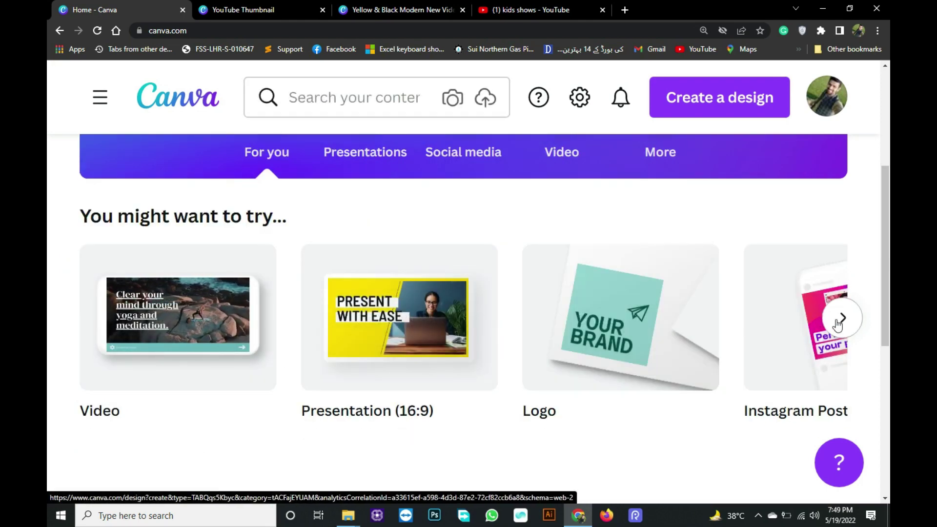
pyautogui.click(838, 323)
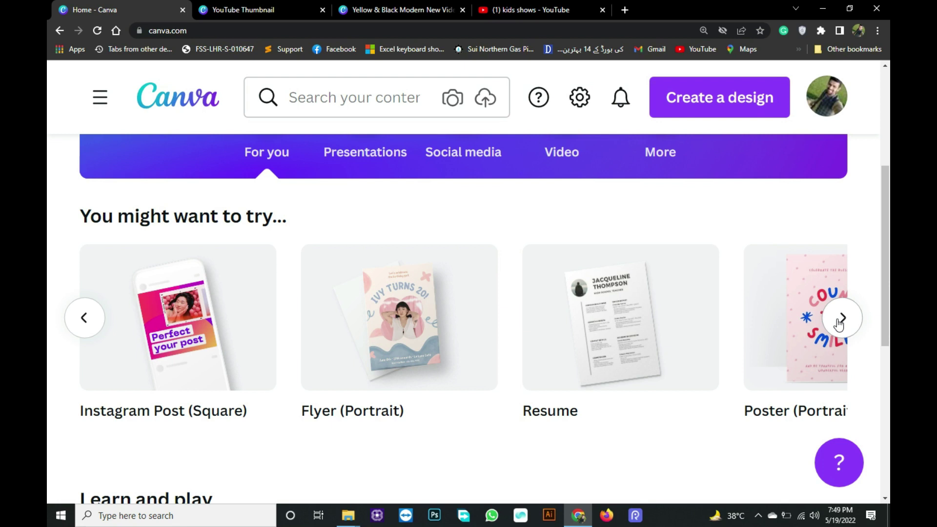
pyautogui.click(838, 324)
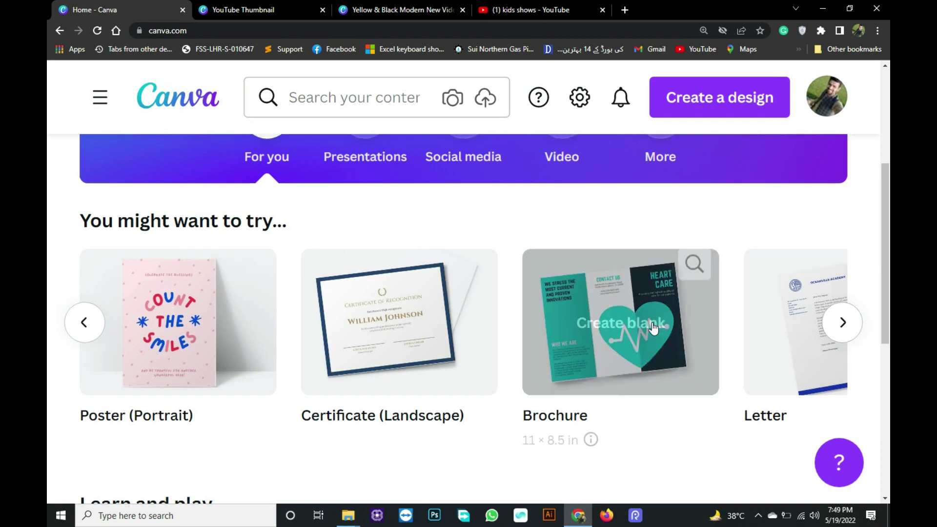
pyautogui.scroll(3, 652, 322)
pyautogui.scroll(2, 652, 322)
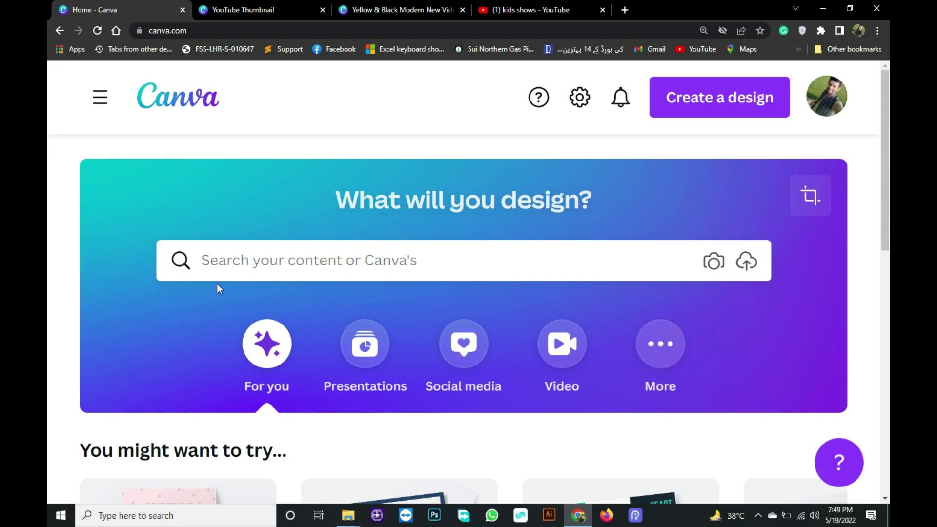
# Step: Search Canva's templates for 'thumbna'
pyautogui.click(274, 278)
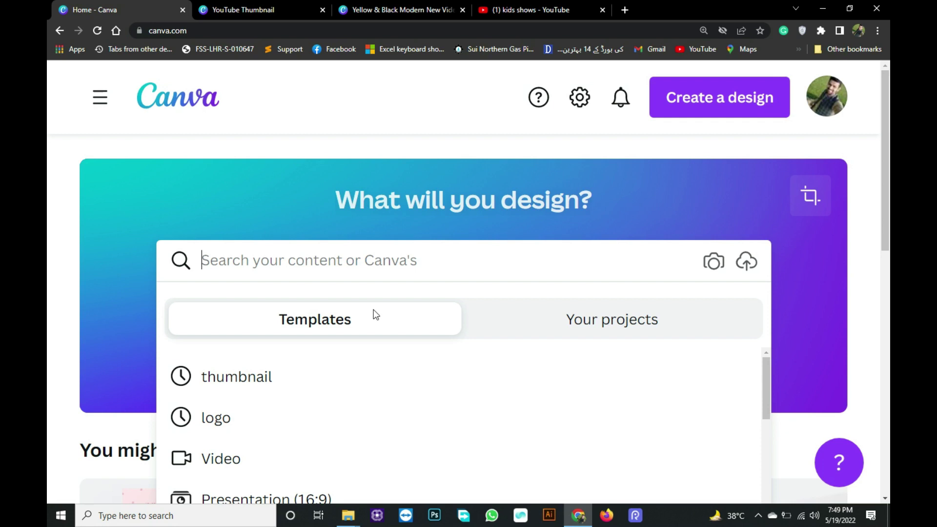
pyautogui.write('thu')
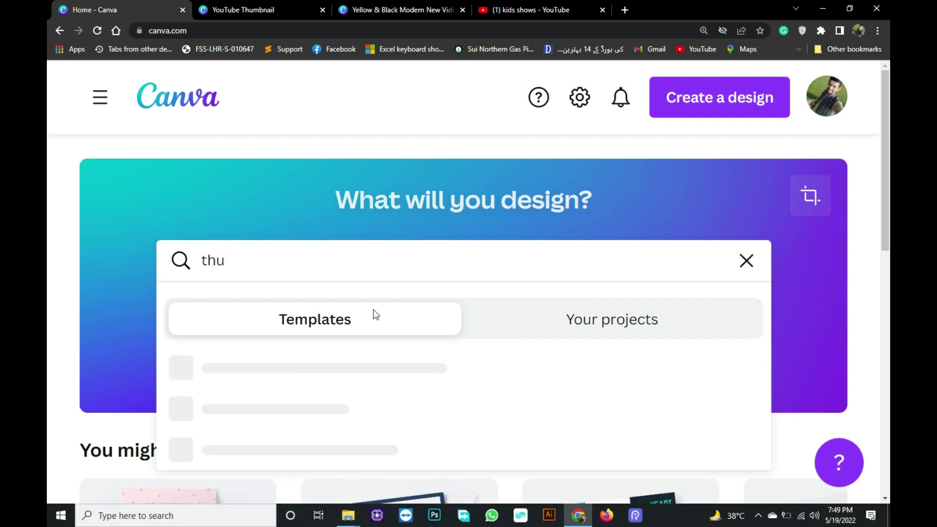
pyautogui.write('m')
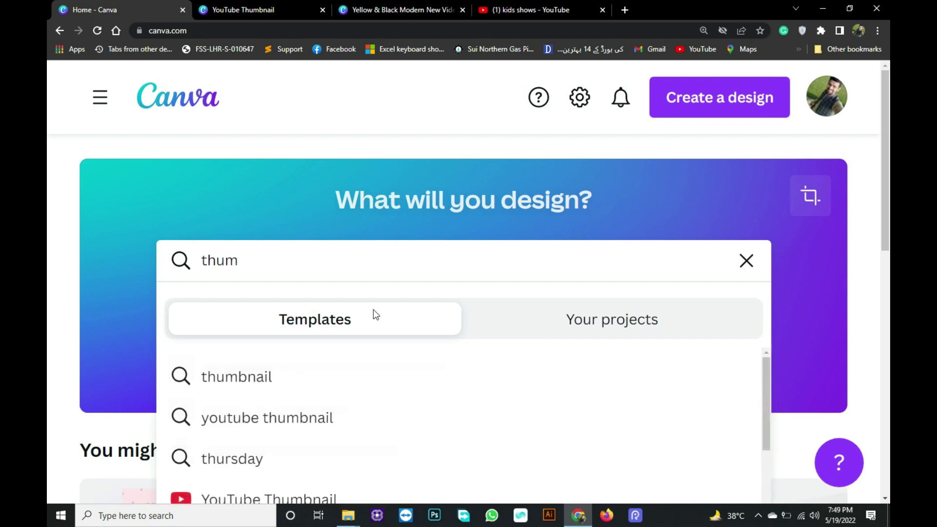
pyautogui.write('bna')
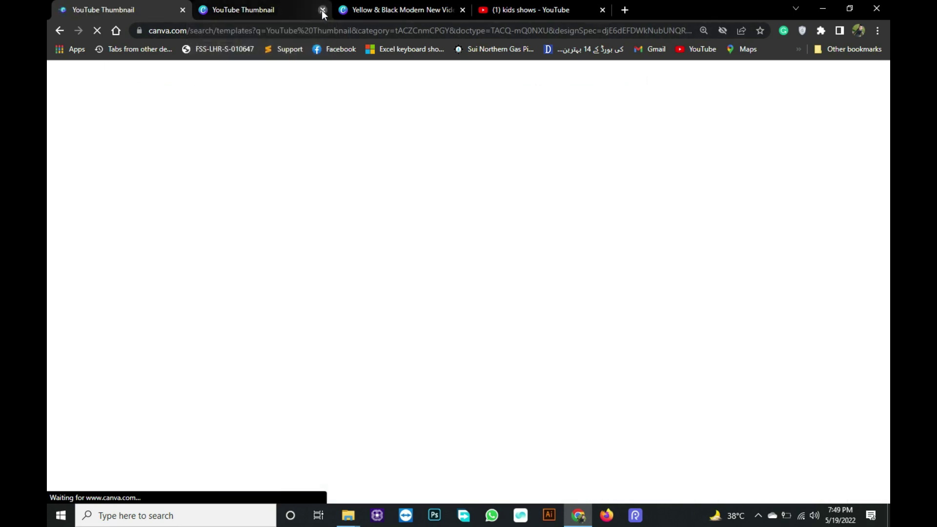
# Step: Close the duplicate YouTube Thumbnail tab and browse the thumbnail templates
pyautogui.click(322, 10)
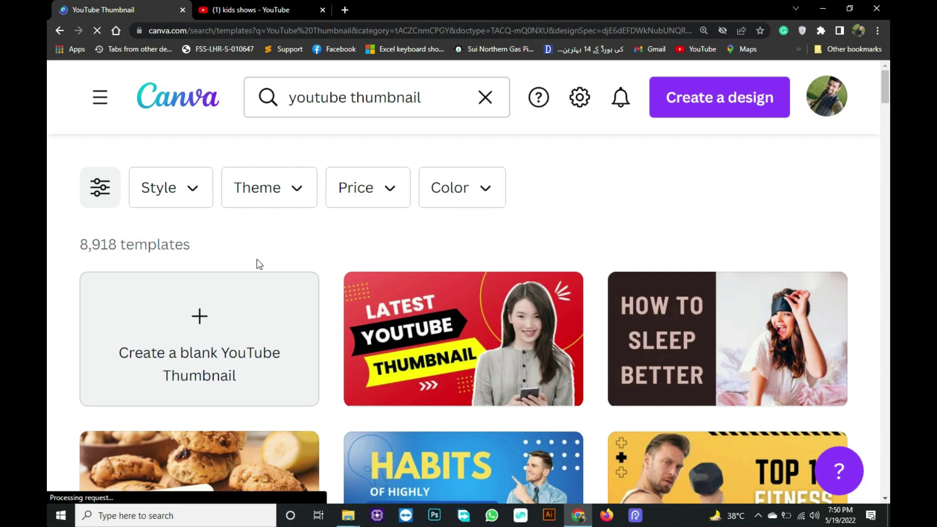
pyautogui.scroll(-1, 439, 293)
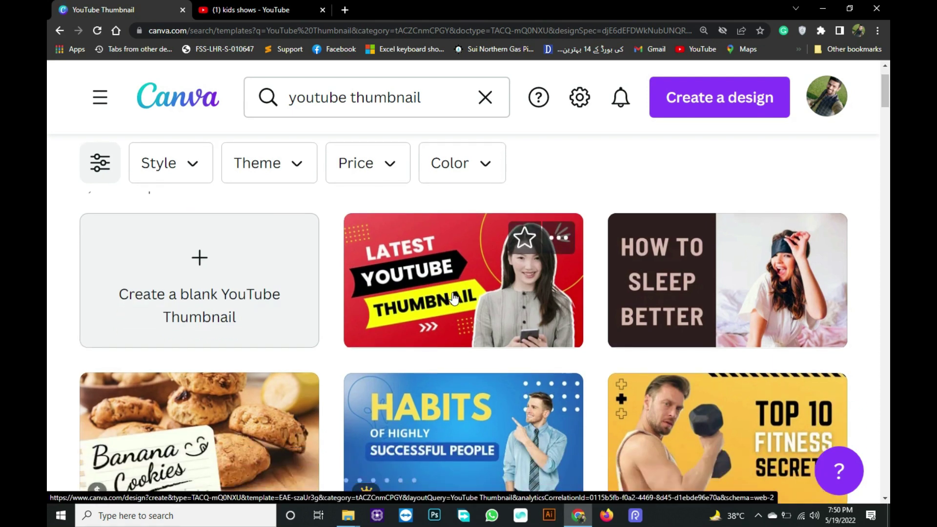
pyautogui.scroll(-1, 468, 302)
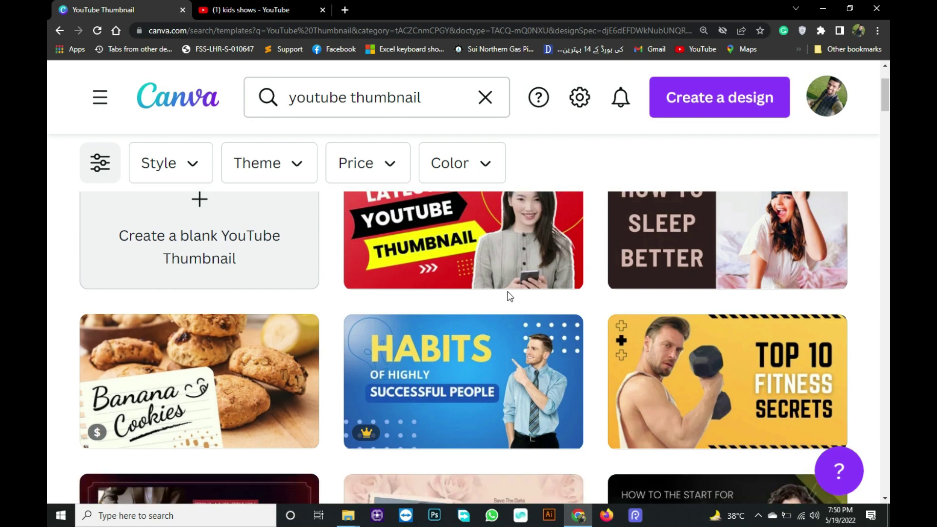
pyautogui.scroll(1, 508, 295)
pyautogui.scroll(-3, 428, 290)
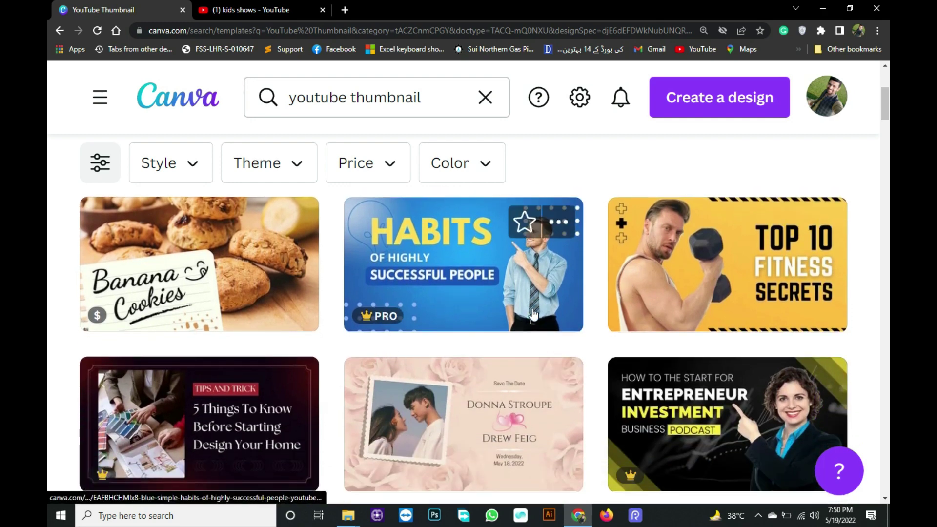
pyautogui.scroll(2, 597, 306)
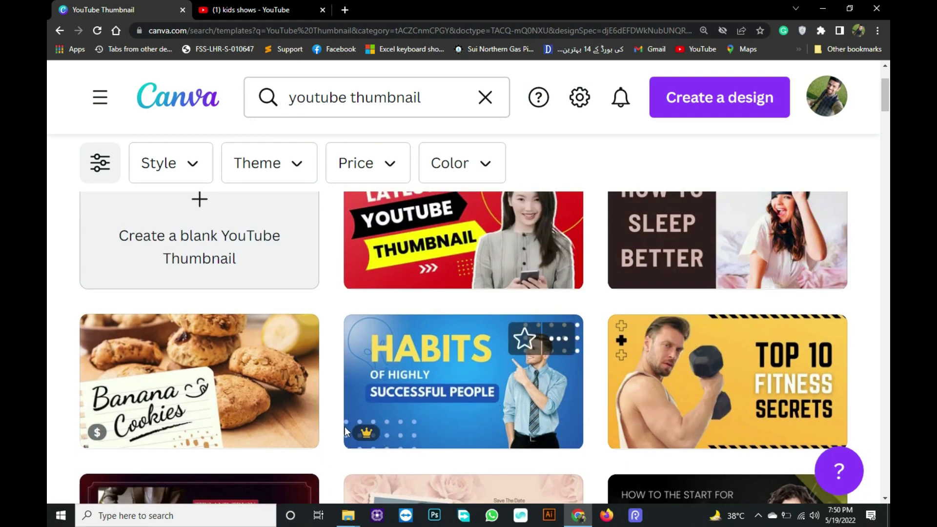
pyautogui.moveTo(378, 315)
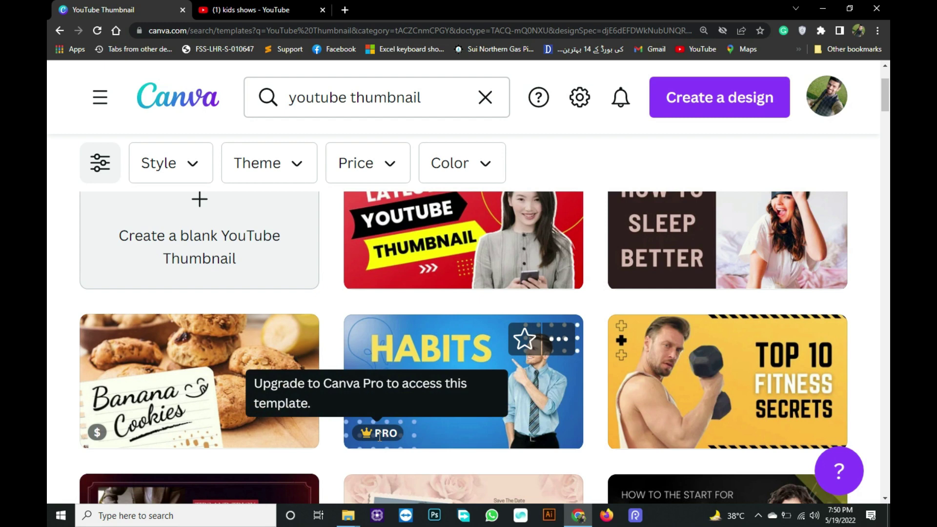
pyautogui.scroll(2, 387, 412)
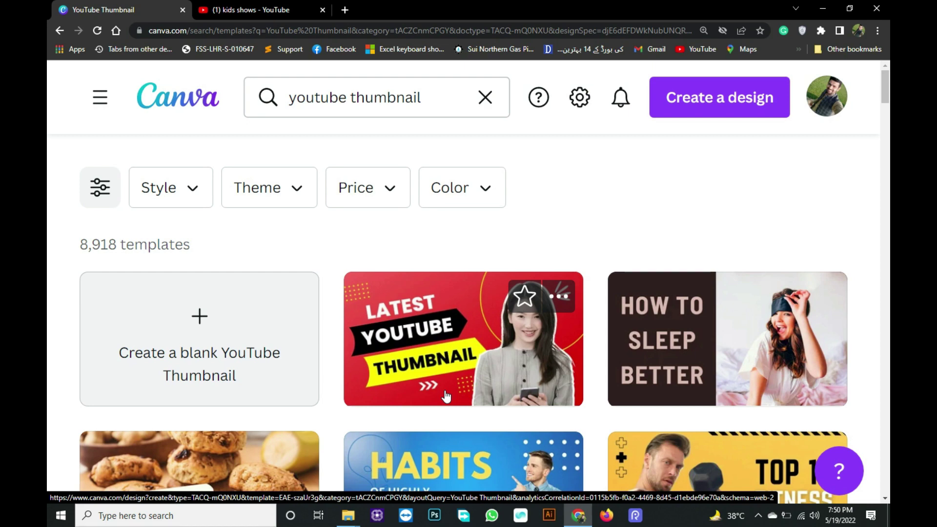
# Step: Scroll down and open the yellow 'How to become a freelancer' thumbnail template
pyautogui.scroll(-2, 445, 396)
pyautogui.scroll(-3, 493, 350)
pyautogui.scroll(-2, 479, 355)
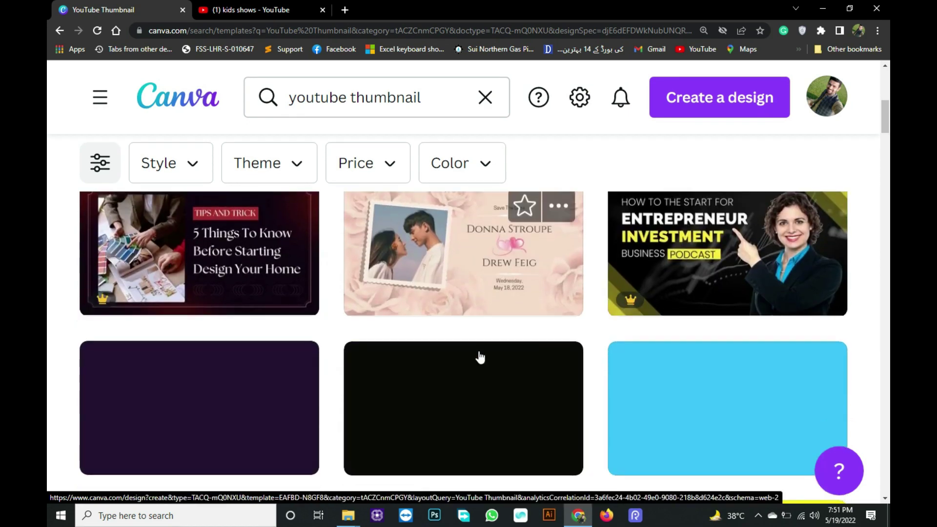
pyautogui.scroll(-1, 480, 358)
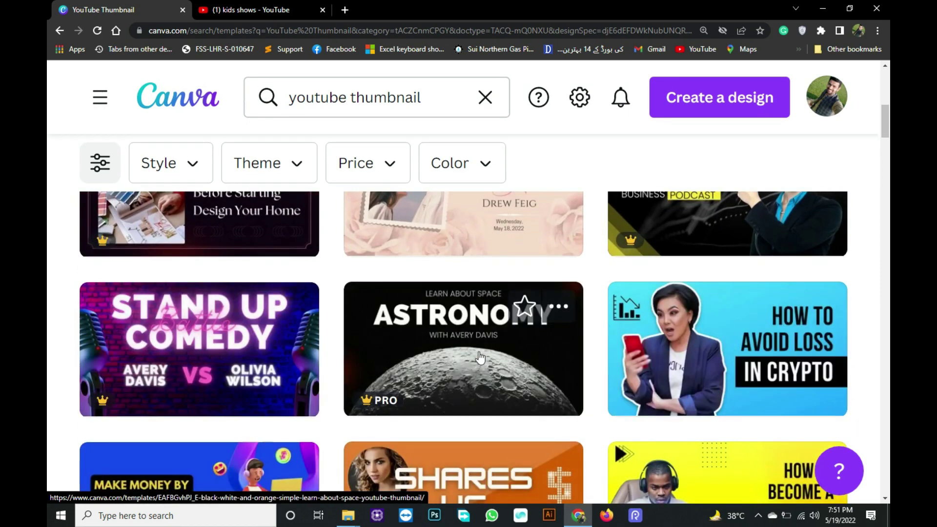
pyautogui.scroll(-1, 480, 358)
pyautogui.scroll(-2, 480, 359)
pyautogui.scroll(-2, 480, 361)
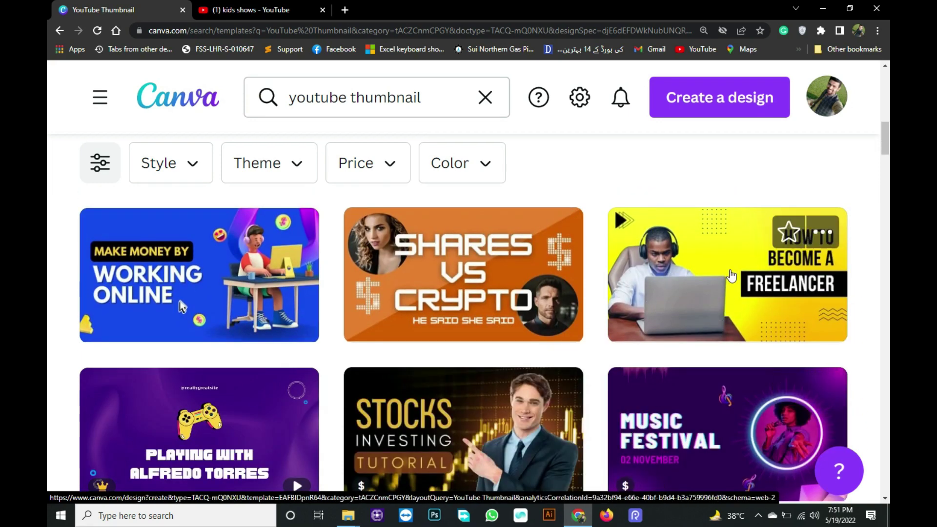
pyautogui.click(731, 276)
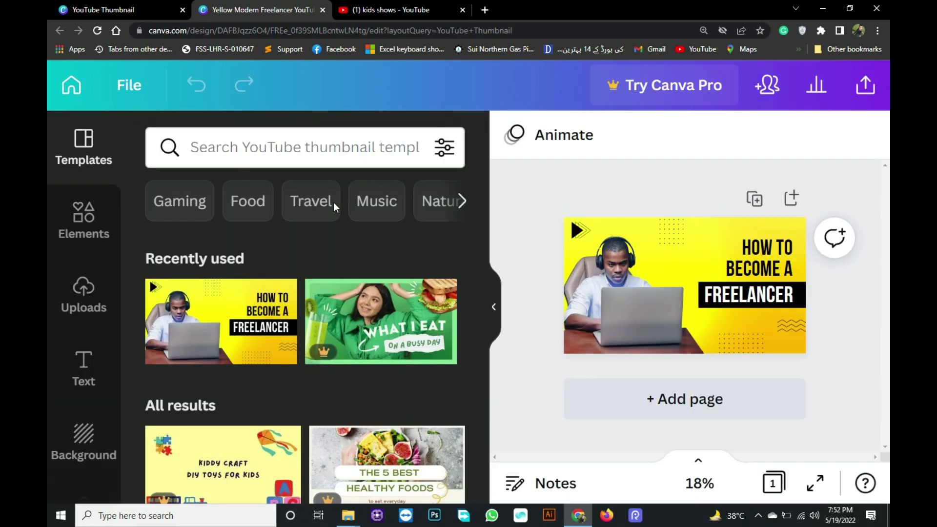
# Step: Delete the photo of the man at the laptop and show the uploaded images
pyautogui.click(488, 347)
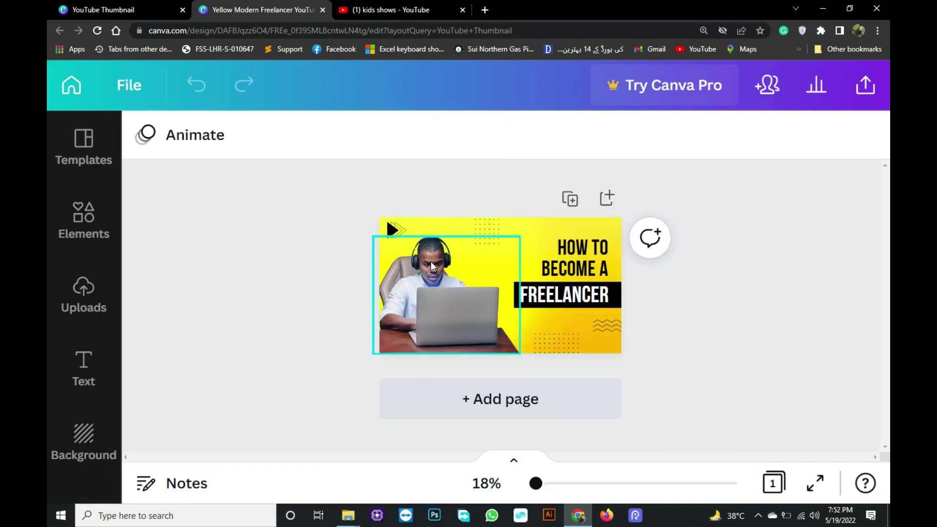
pyautogui.click(452, 333)
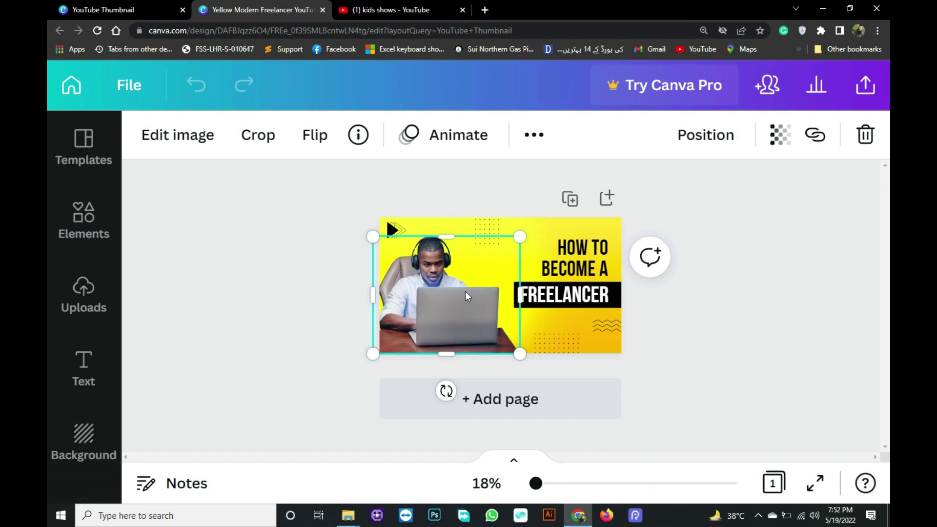
pyautogui.press('Delete')
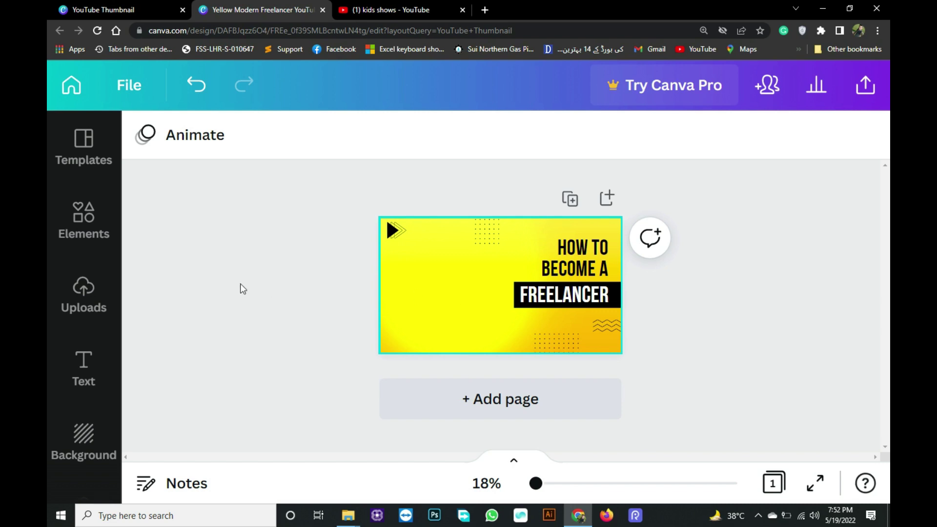
pyautogui.click(88, 299)
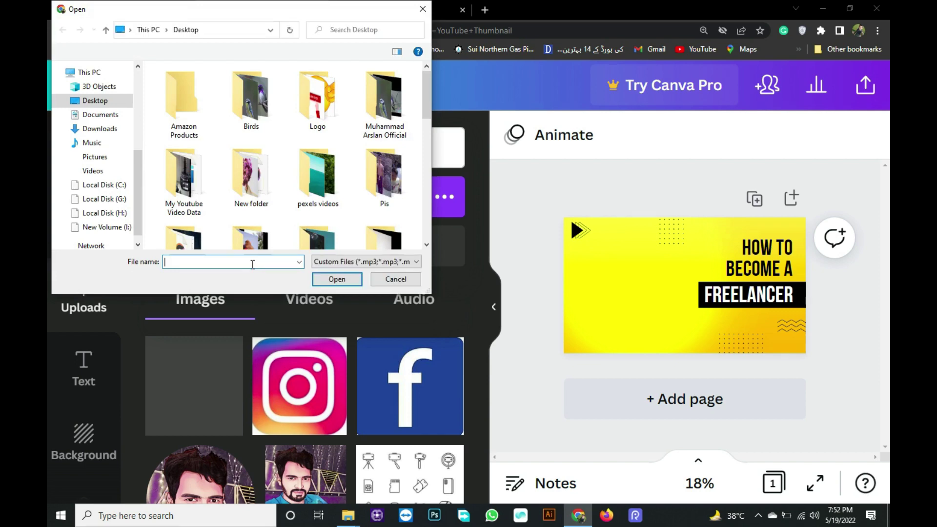
# Step: Add the circular creator portrait from Uploads and move it to the thumbnail's left edge
pyautogui.click(387, 279)
pyautogui.scroll(-2, 303, 337)
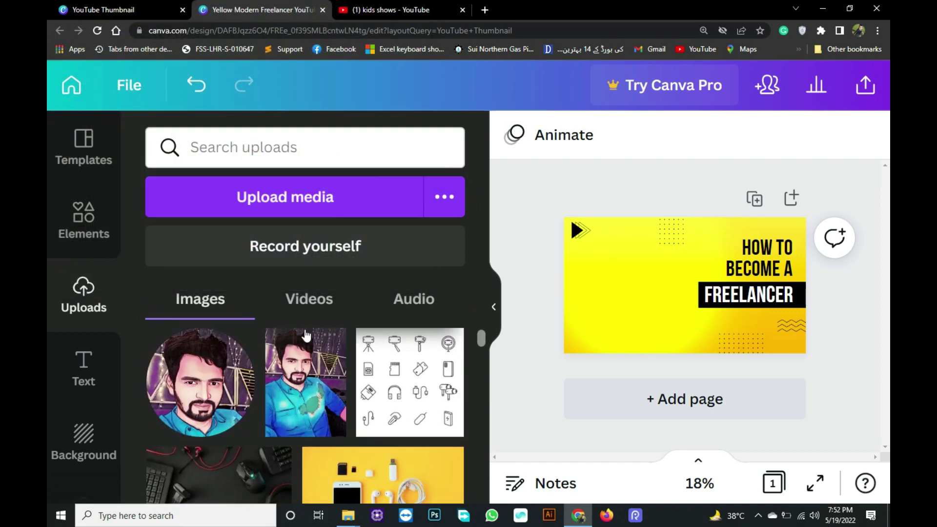
pyautogui.moveTo(200, 382)
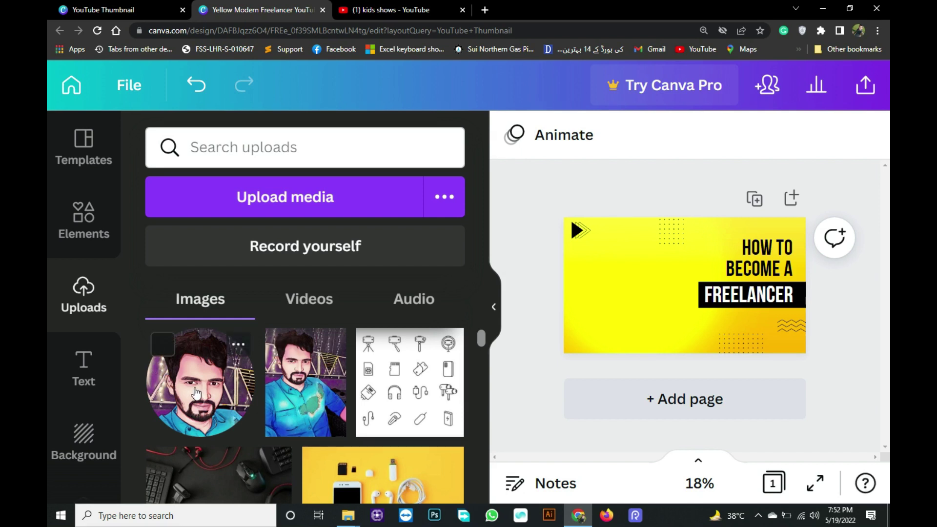
pyautogui.click(390, 434)
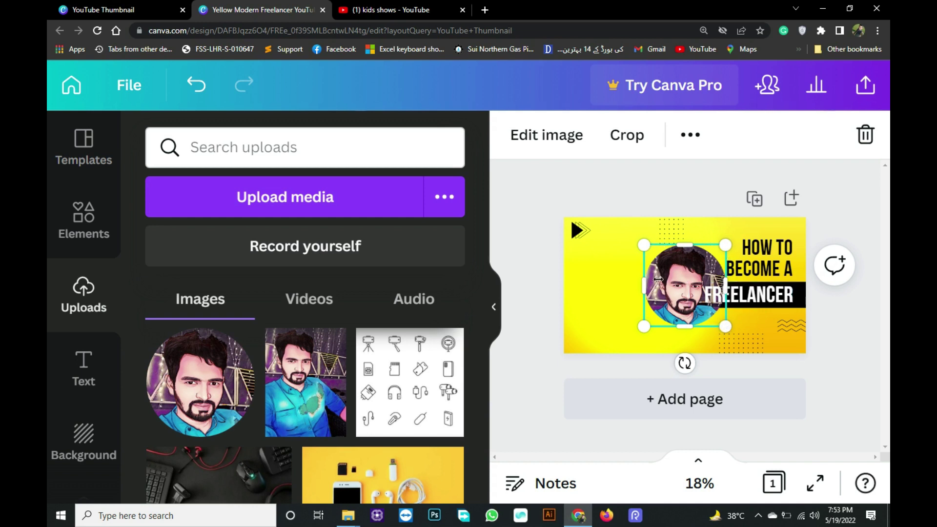
pyautogui.moveTo(670, 275); pyautogui.dragTo(599, 276)
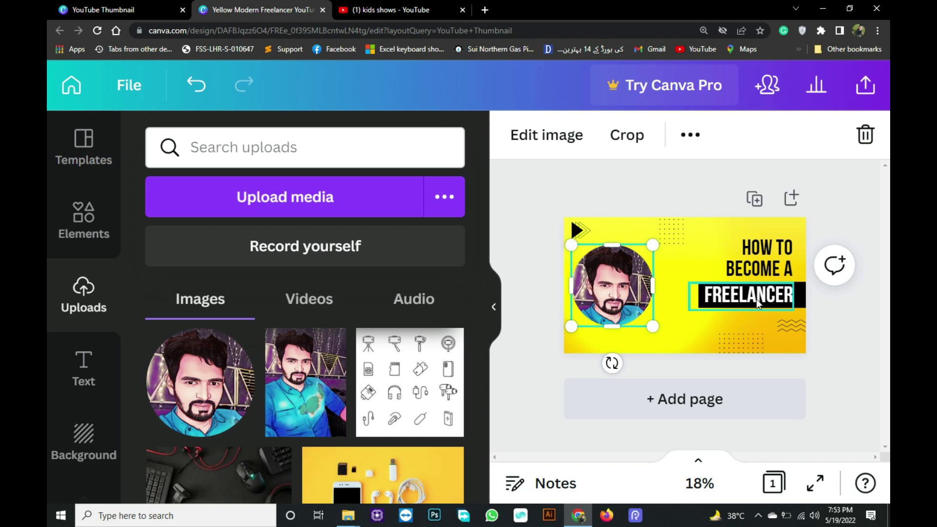
# Step: Replace the 'HOW TO BECOME A' heading with 'HOW TO CREATE'
pyautogui.click(778, 241)
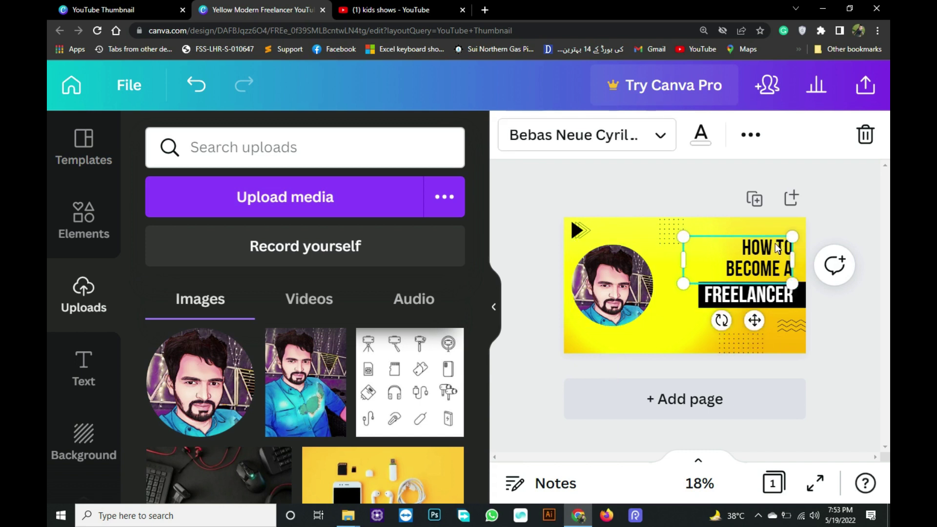
pyautogui.doubleClick(763, 261)
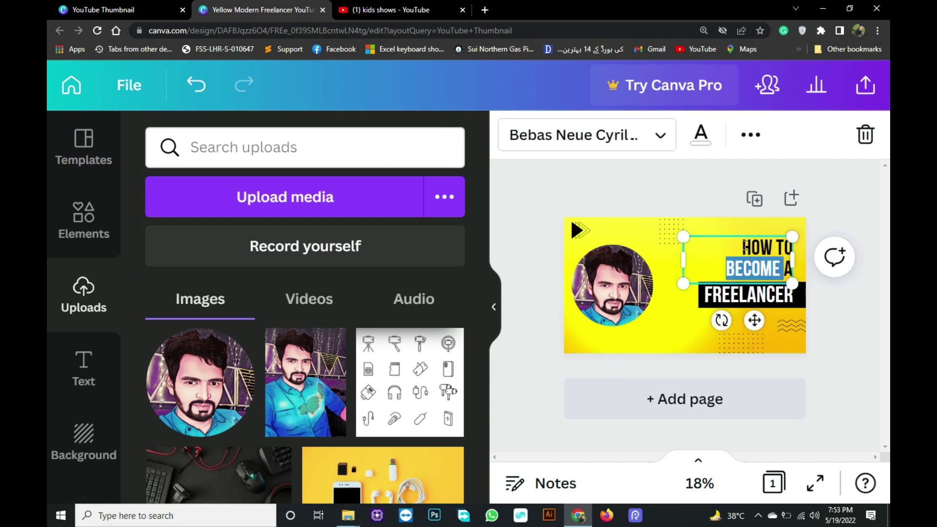
pyautogui.click(743, 271)
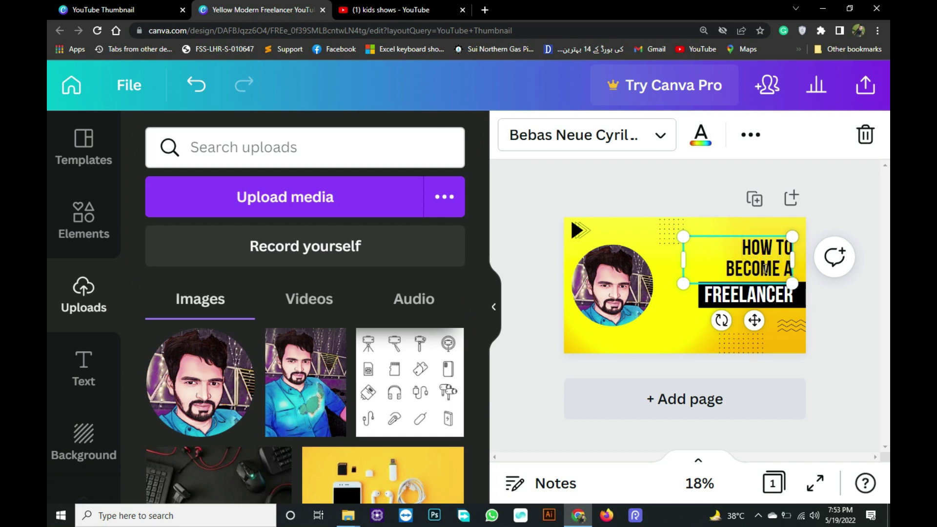
pyautogui.doubleClick(771, 268)
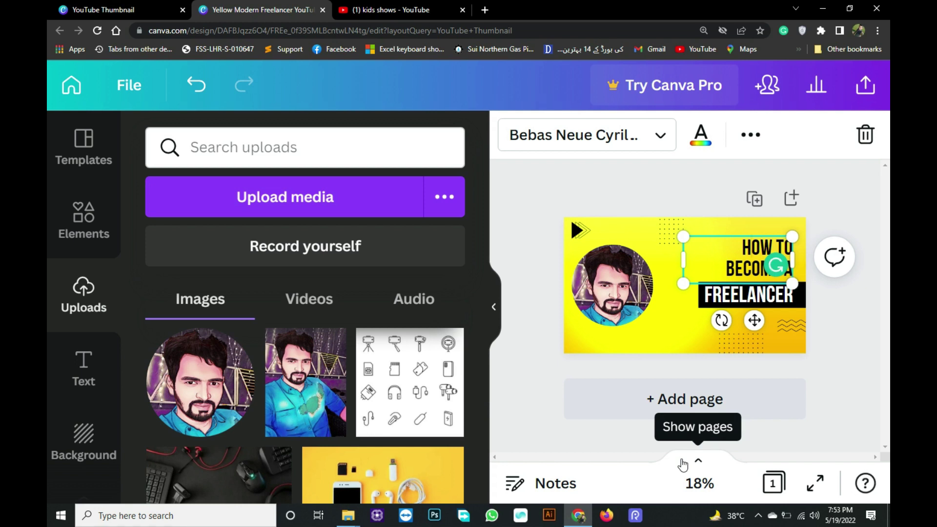
pyautogui.hotkey('ctrl', 'a')
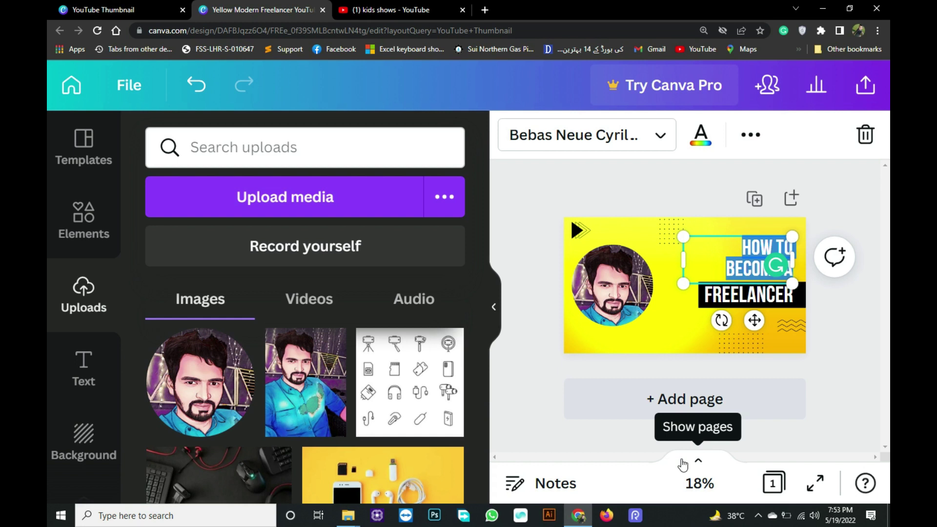
pyautogui.write('HOW TO CREATE')
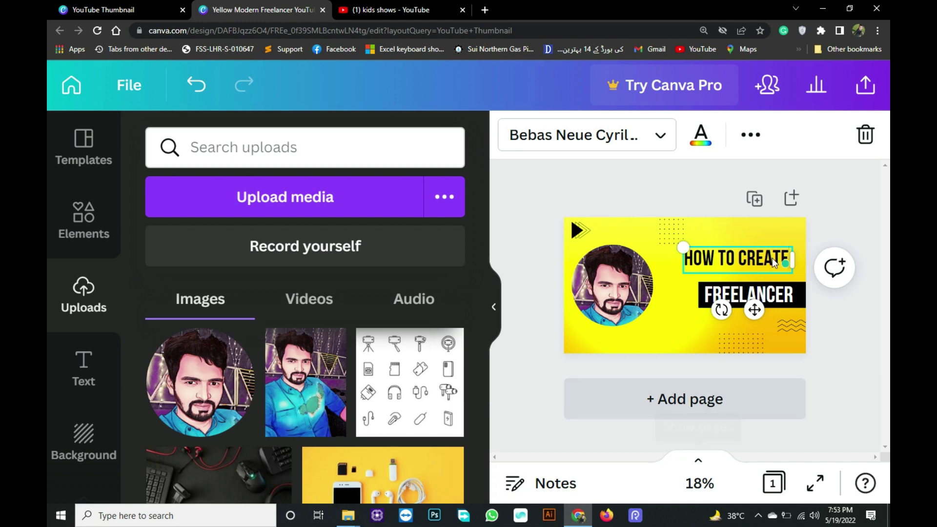
# Step: Replace FREELANCER with 'YOUTUBE THUMBNAIL' and widen the box to fit one line
pyautogui.click(779, 300)
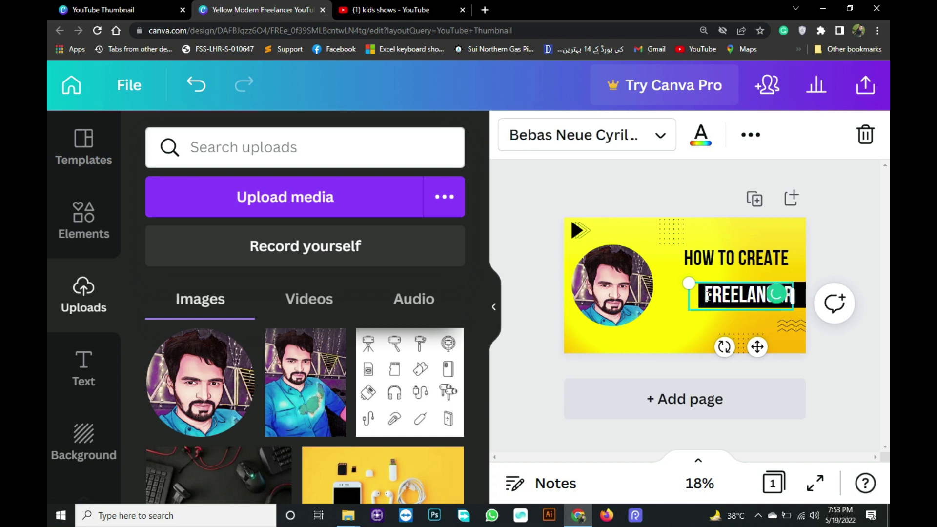
pyautogui.doubleClick(776, 294)
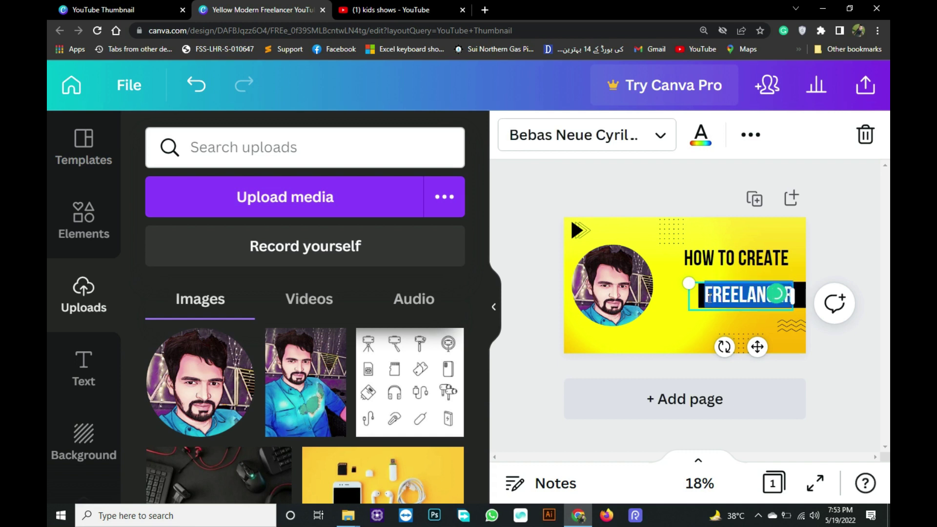
pyautogui.write('YOUTUBE')
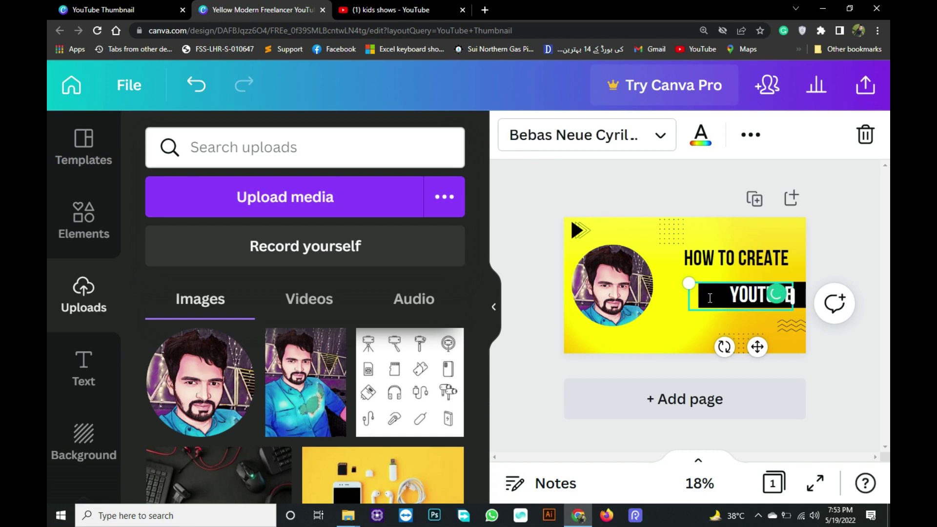
pyautogui.write(' THUMBNAIL')
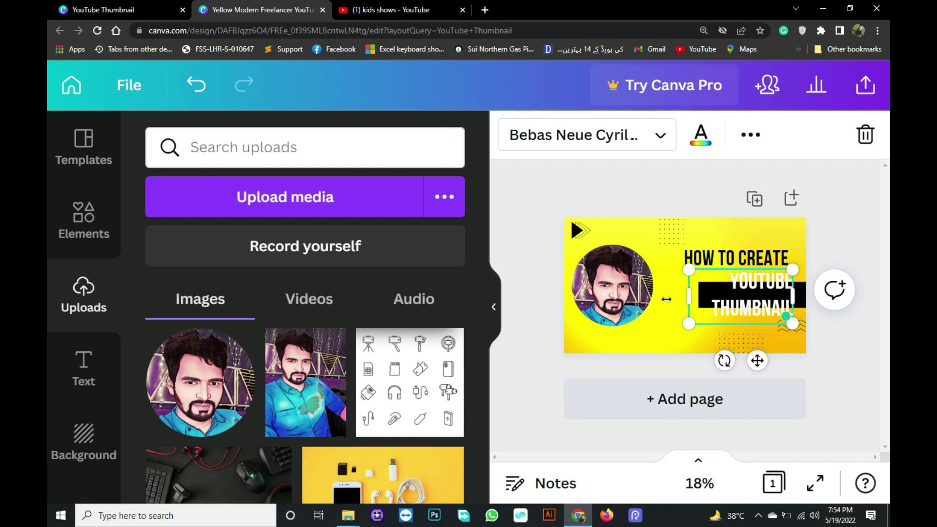
pyautogui.moveTo(689, 295); pyautogui.dragTo(644, 295)
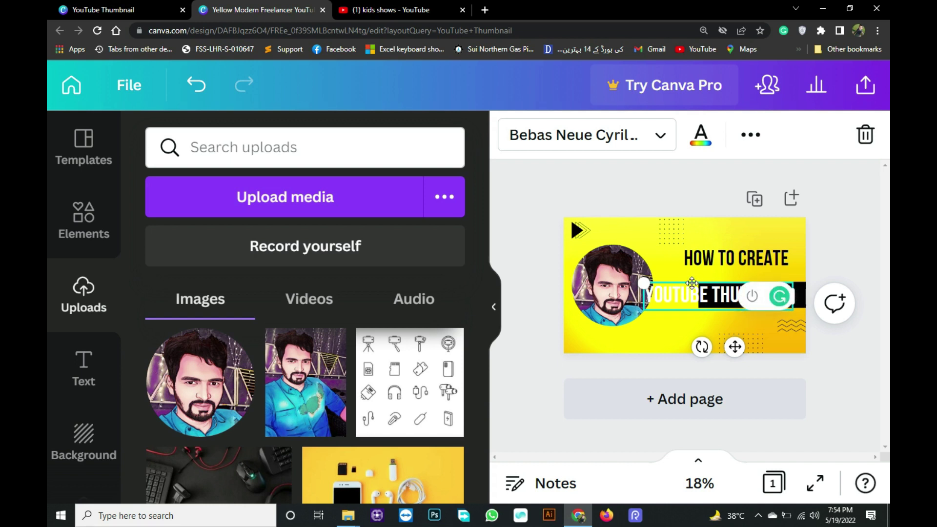
# Step: Widen and raise the black bar, then place 'YOUTUBE THUMBNAIL' on it below 'HOW TO CREATE'
pyautogui.moveTo(694, 285); pyautogui.dragTo(703, 323)
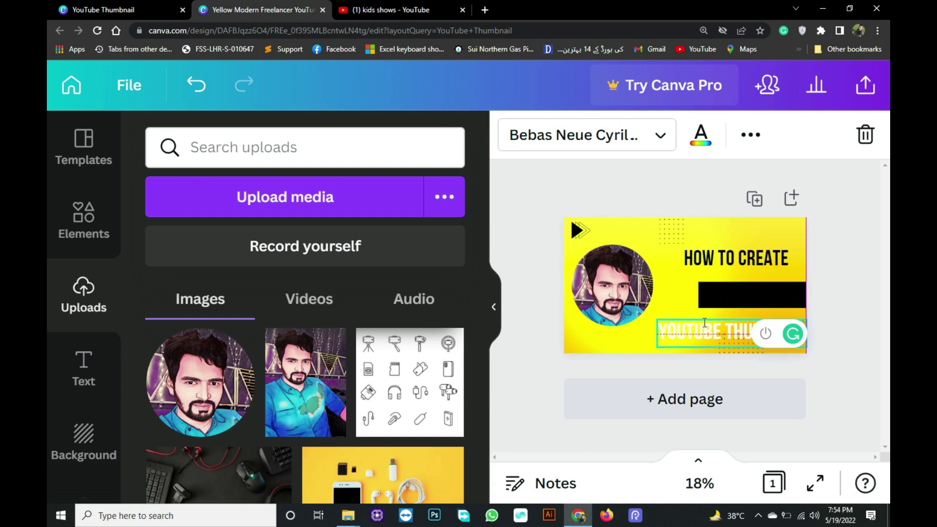
pyautogui.click(697, 297)
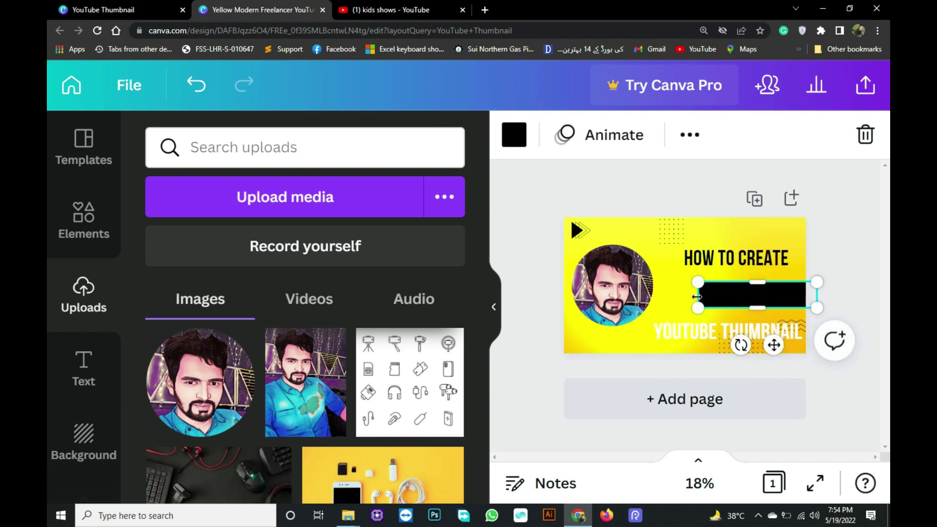
pyautogui.moveTo(698, 296); pyautogui.dragTo(660, 295)
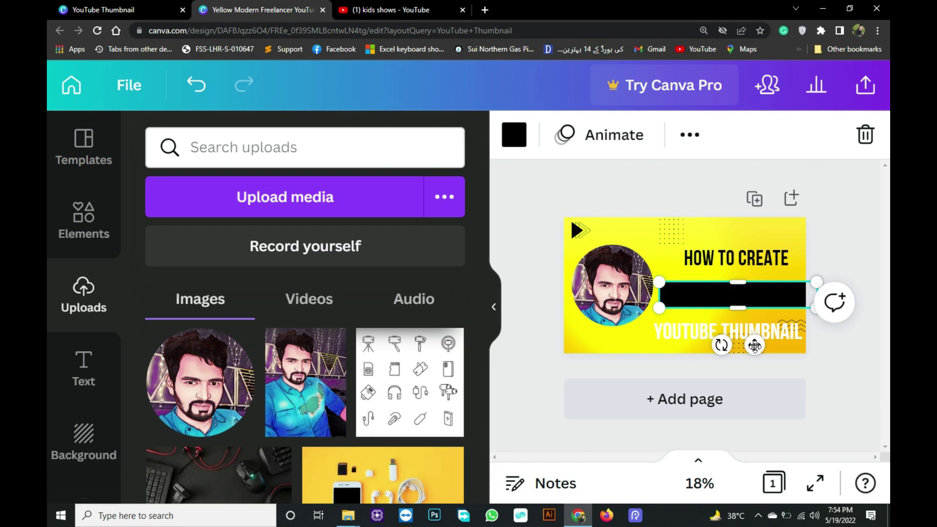
pyautogui.moveTo(755, 346); pyautogui.dragTo(752, 358)
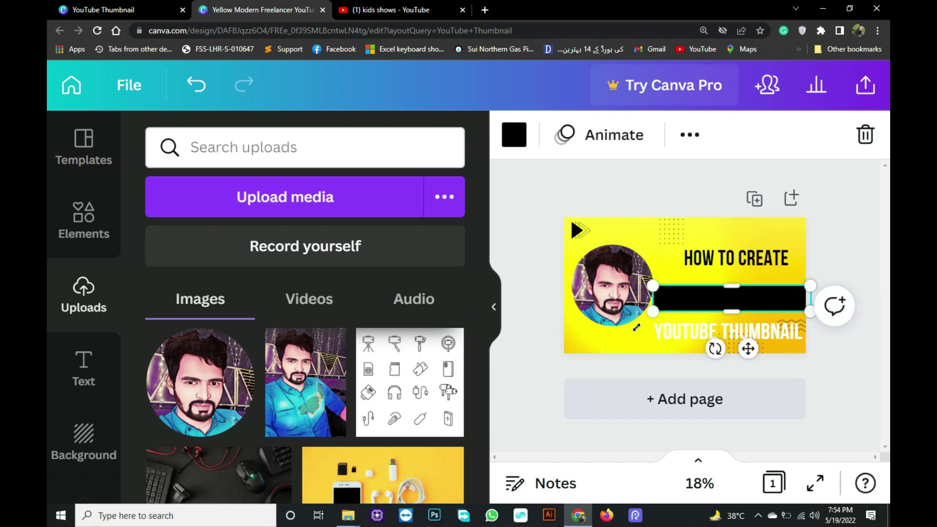
pyautogui.click(649, 335)
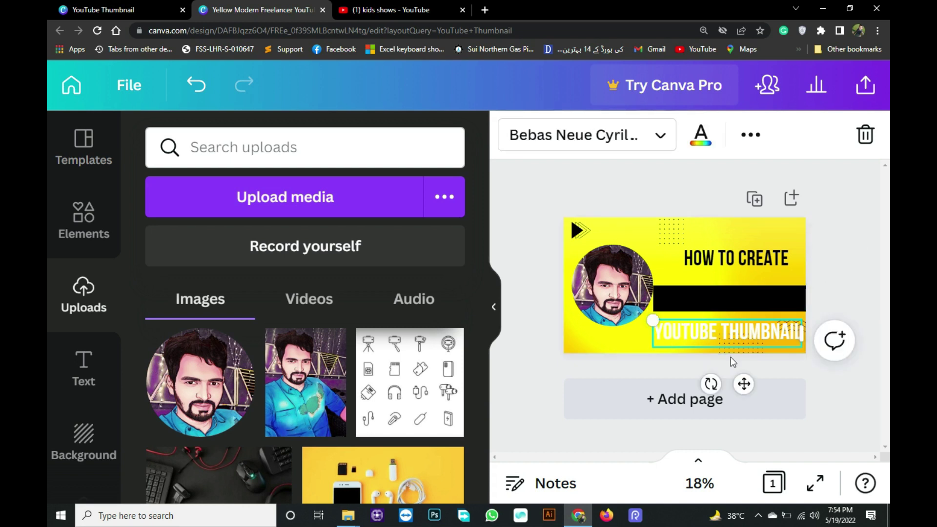
pyautogui.moveTo(744, 384); pyautogui.dragTo(744, 350)
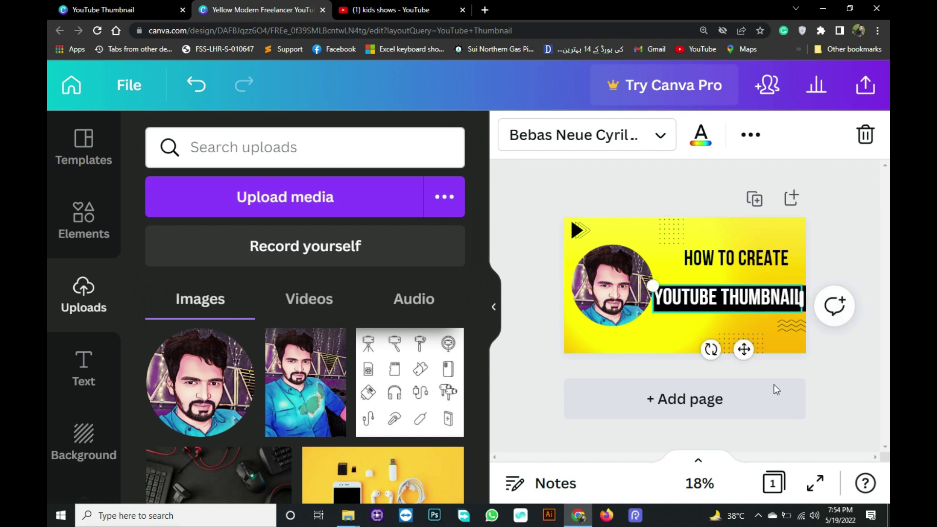
pyautogui.click(577, 378)
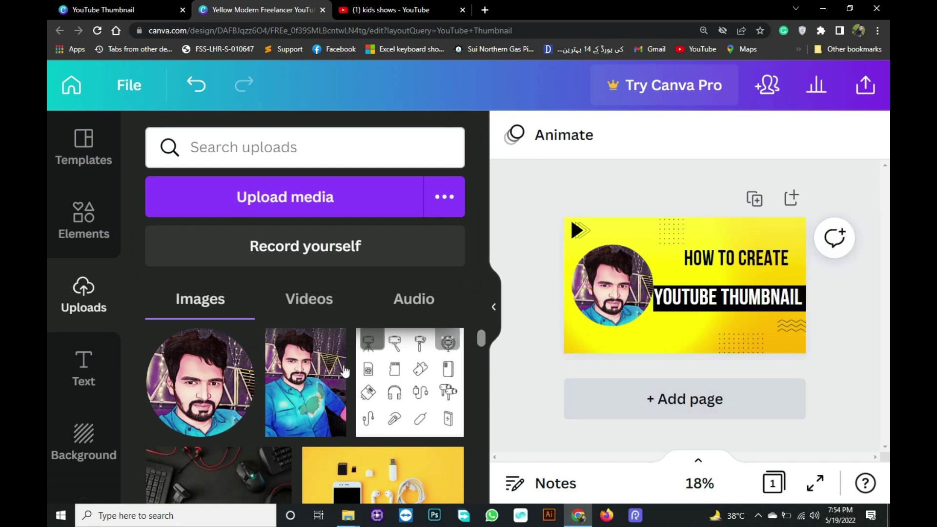
# Step: Add the Sparkle text style from the Text library to the thumbnail
pyautogui.click(88, 386)
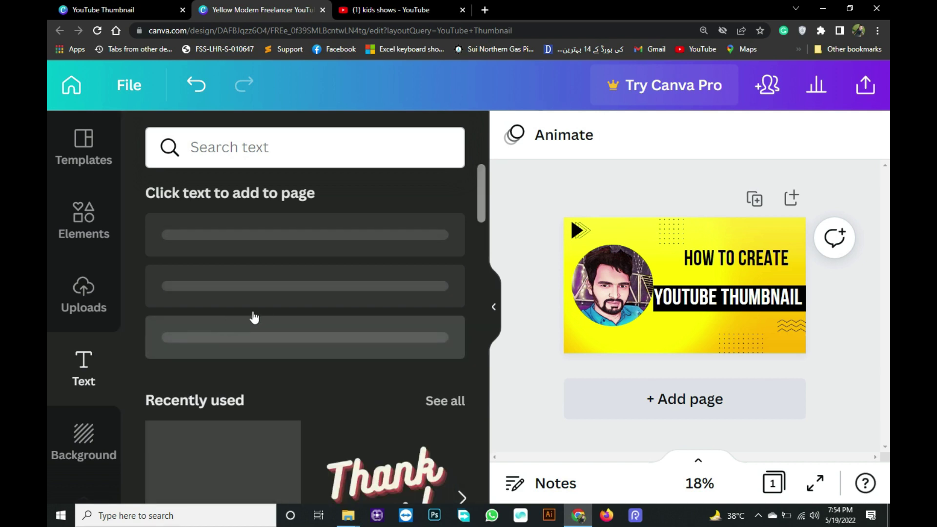
pyautogui.scroll(-2, 267, 317)
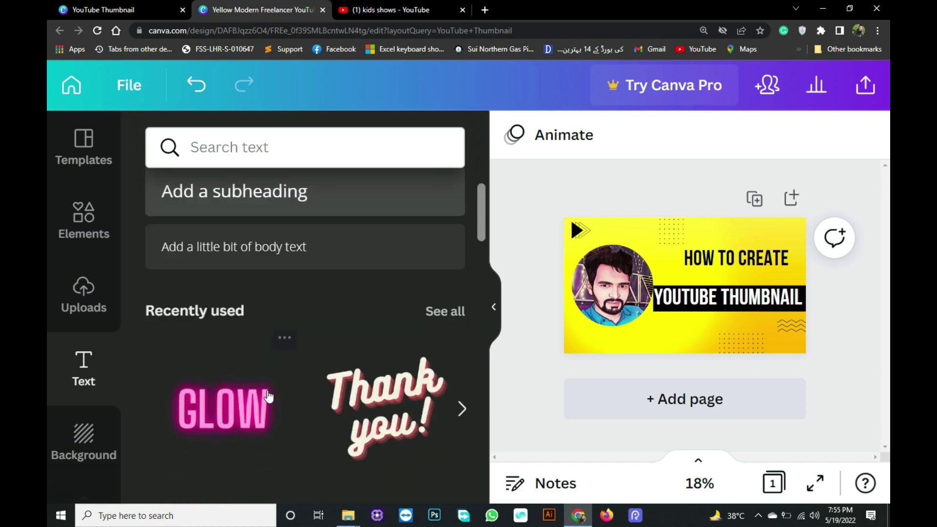
pyautogui.scroll(-1, 267, 397)
pyautogui.scroll(-4, 268, 396)
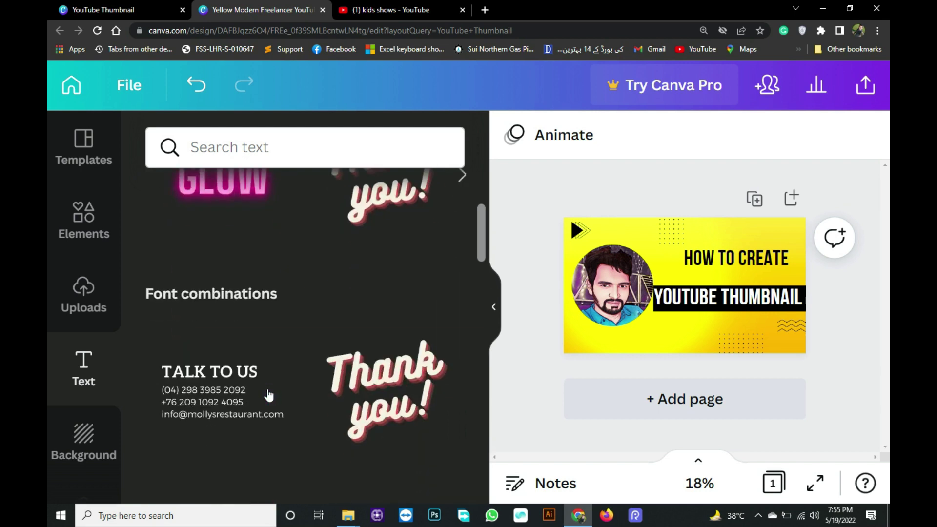
pyautogui.scroll(-1, 267, 396)
pyautogui.scroll(-4, 269, 393)
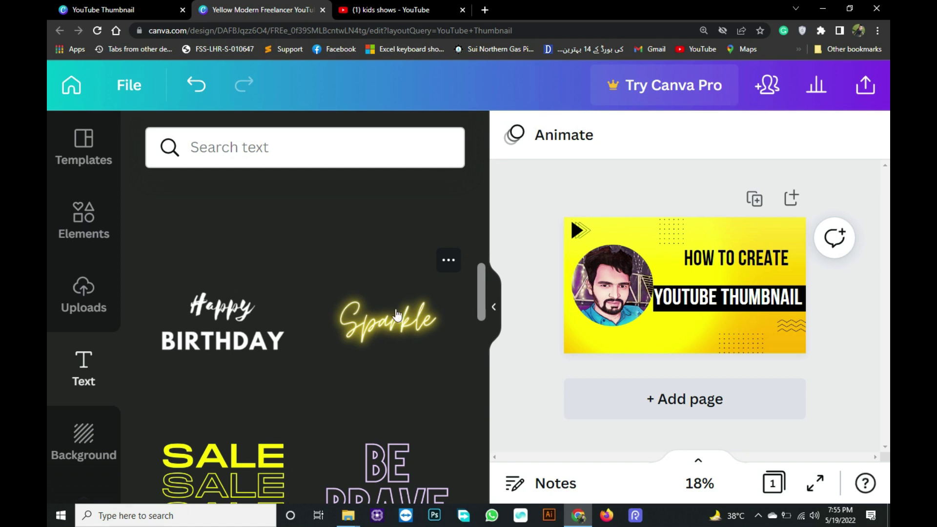
pyautogui.click(397, 314)
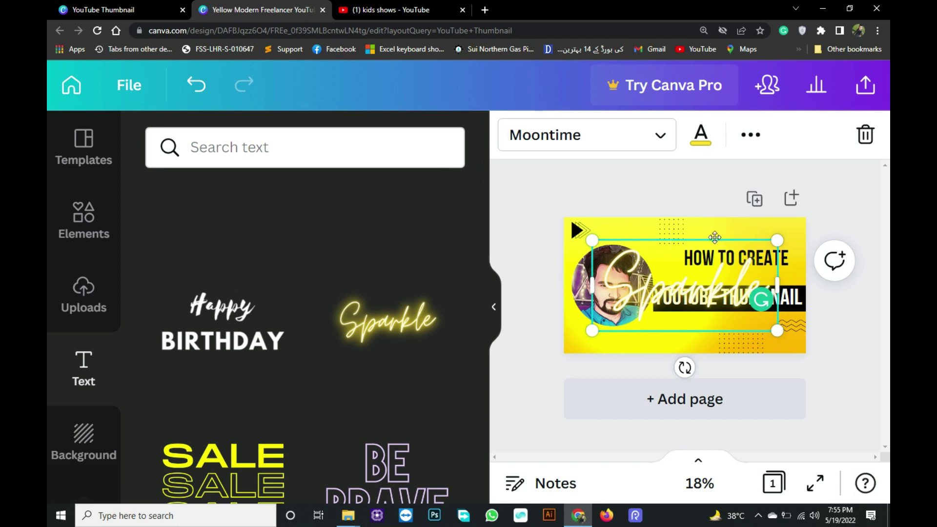
# Step: Select the added Sparkle text and delete it from the thumbnail
pyautogui.click(614, 239)
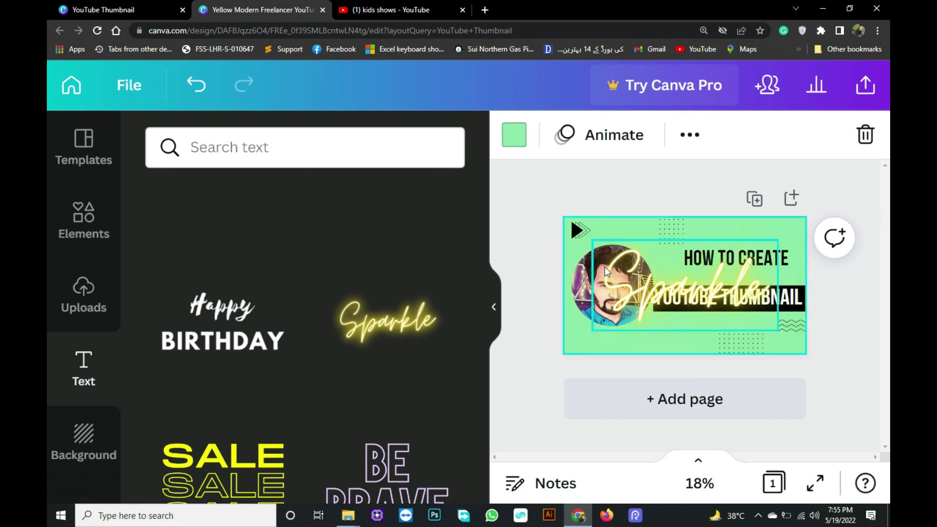
pyautogui.click(639, 246)
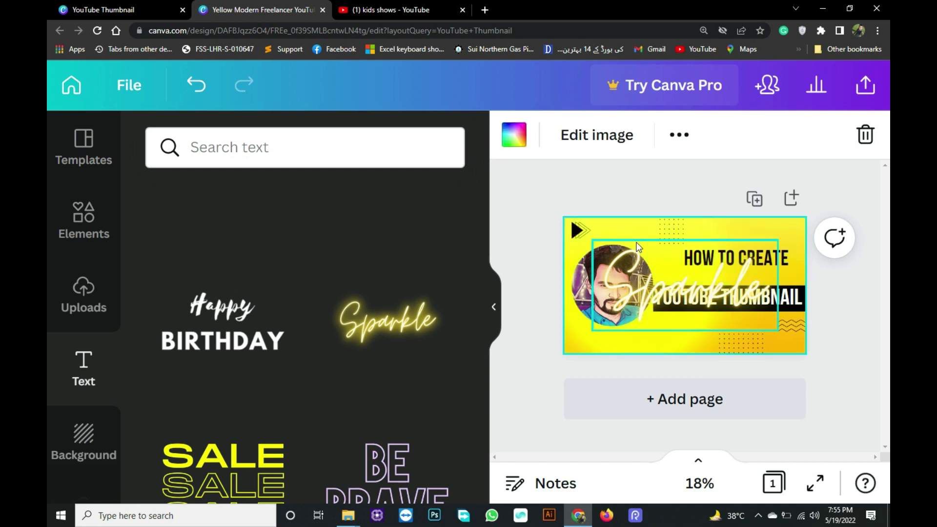
pyautogui.click(660, 295)
pyautogui.press('Delete')
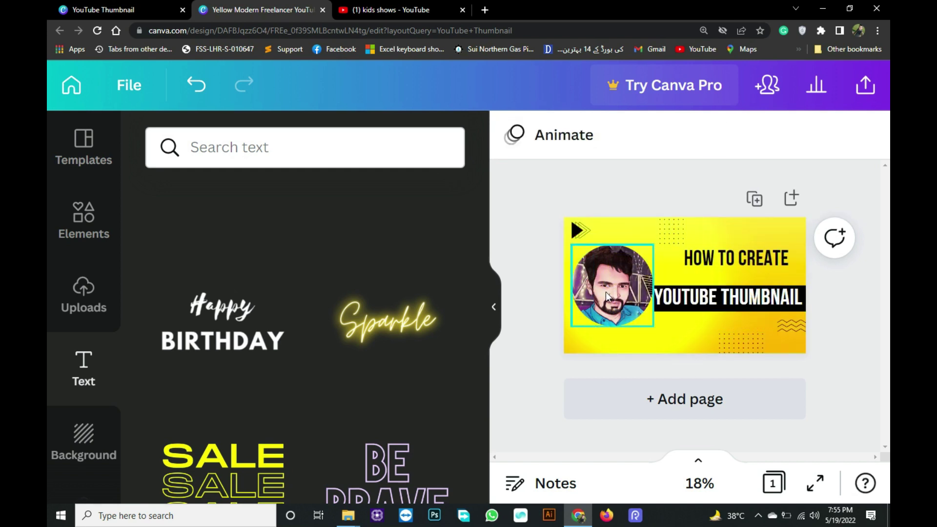
# Step: Browse the background textures and colours
pyautogui.click(90, 456)
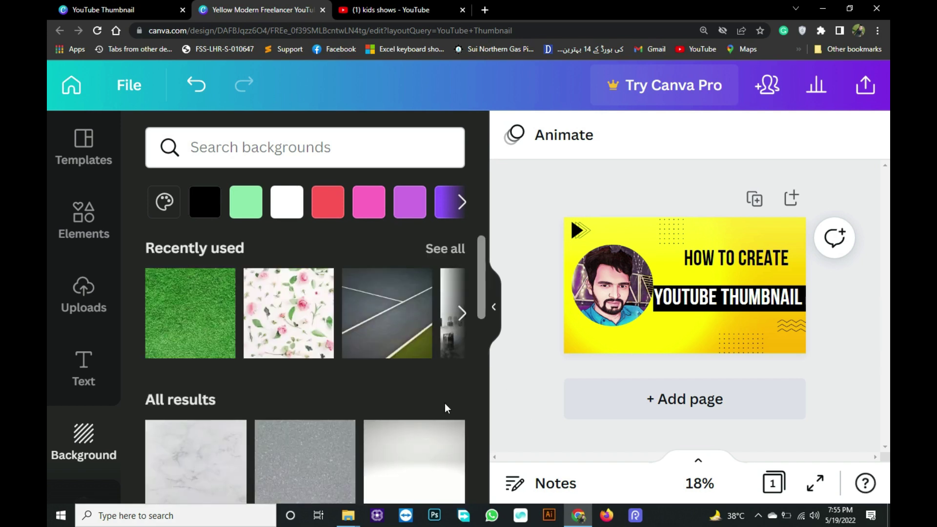
pyautogui.scroll(-2, 444, 405)
pyautogui.scroll(-2, 476, 429)
pyautogui.scroll(-3, 477, 431)
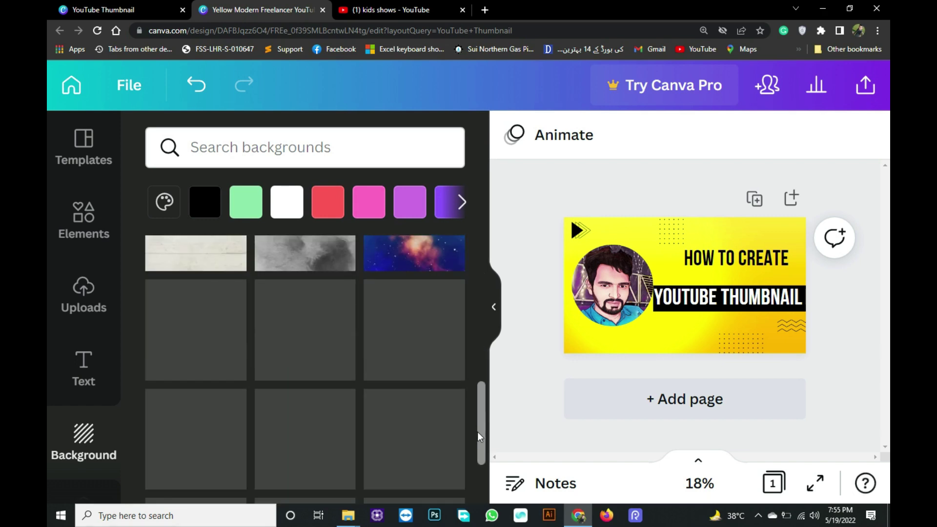
pyautogui.scroll(-2, 477, 432)
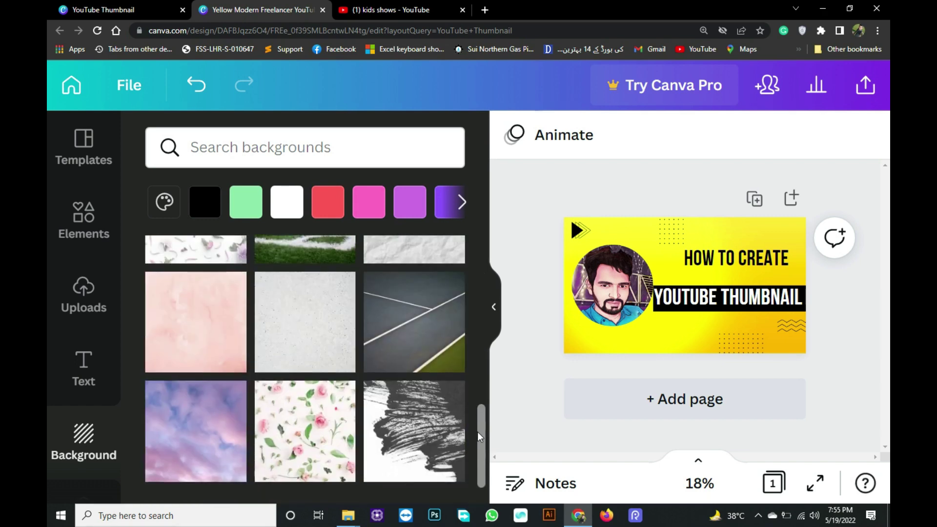
pyautogui.scroll(-2, 478, 432)
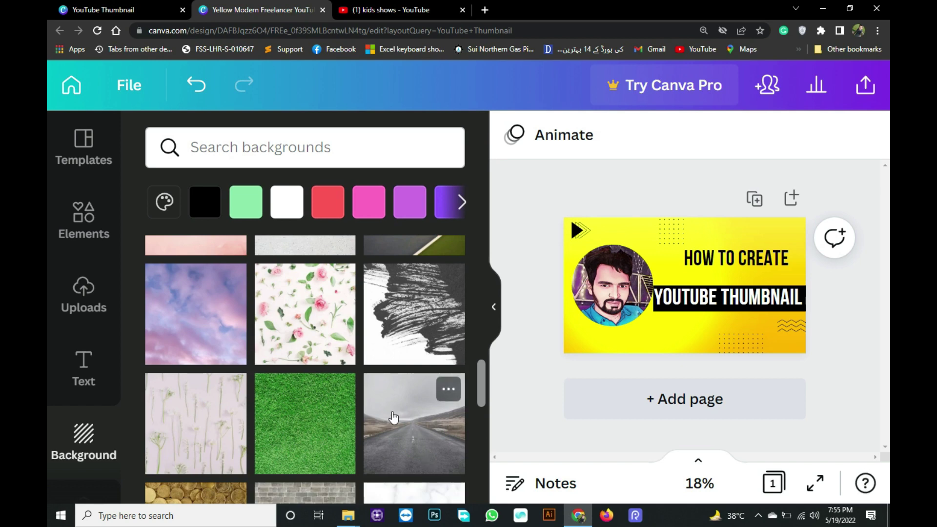
pyautogui.moveTo(83, 297)
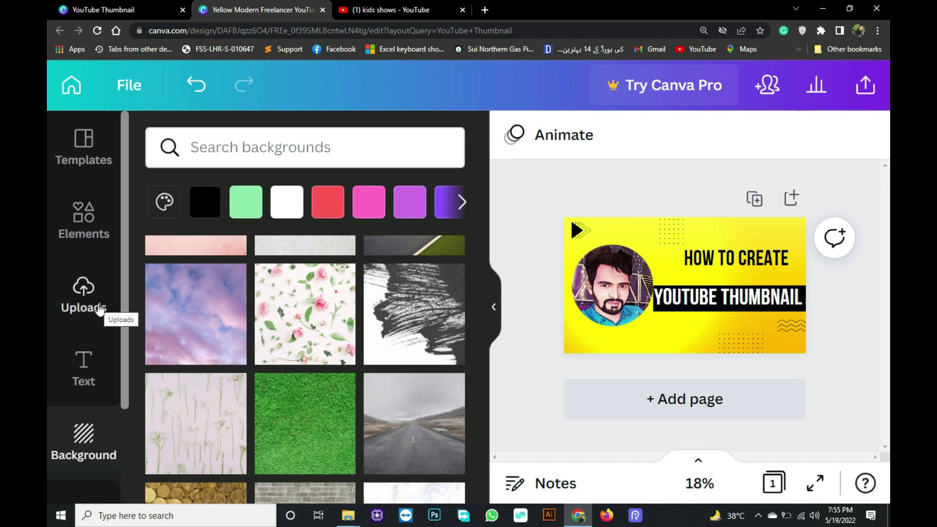
# Step: Scroll through the uploaded images, then show the Elements library
pyautogui.click(83, 293)
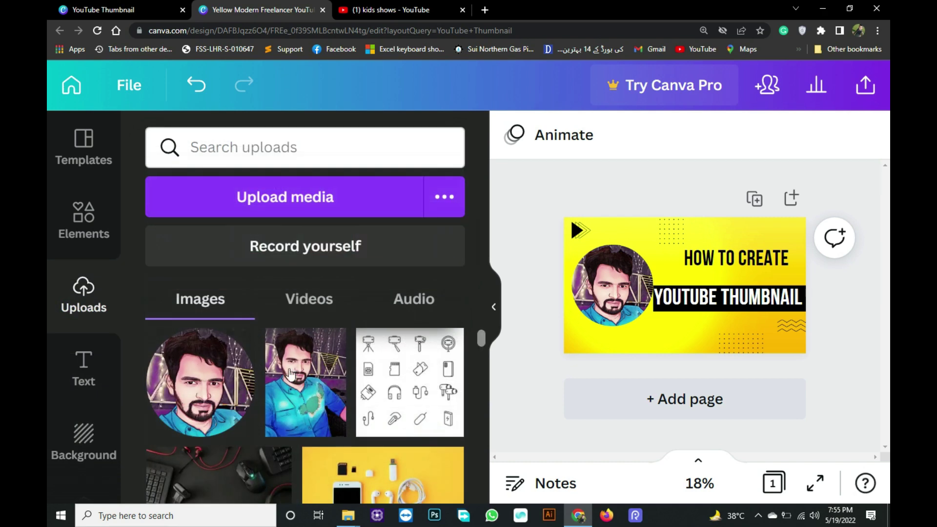
pyautogui.scroll(-2, 373, 378)
pyautogui.scroll(-2, 390, 390)
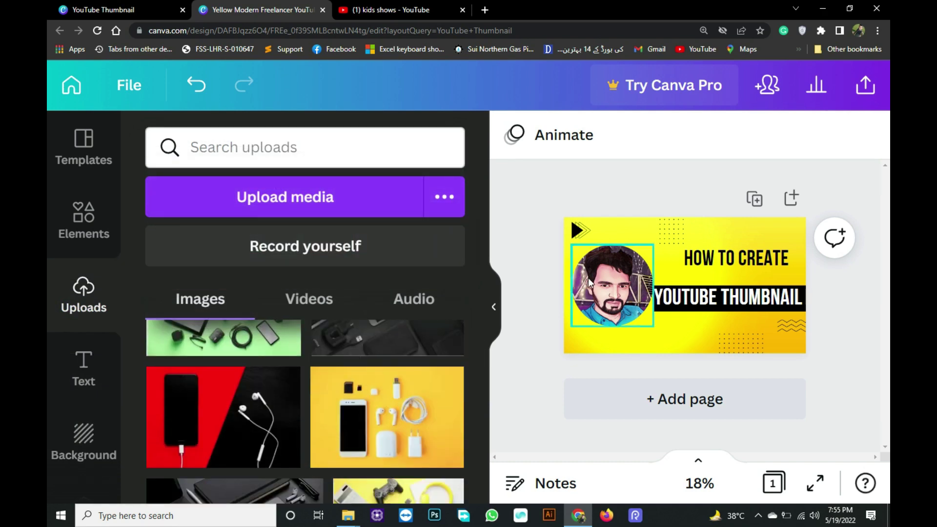
pyautogui.click(87, 233)
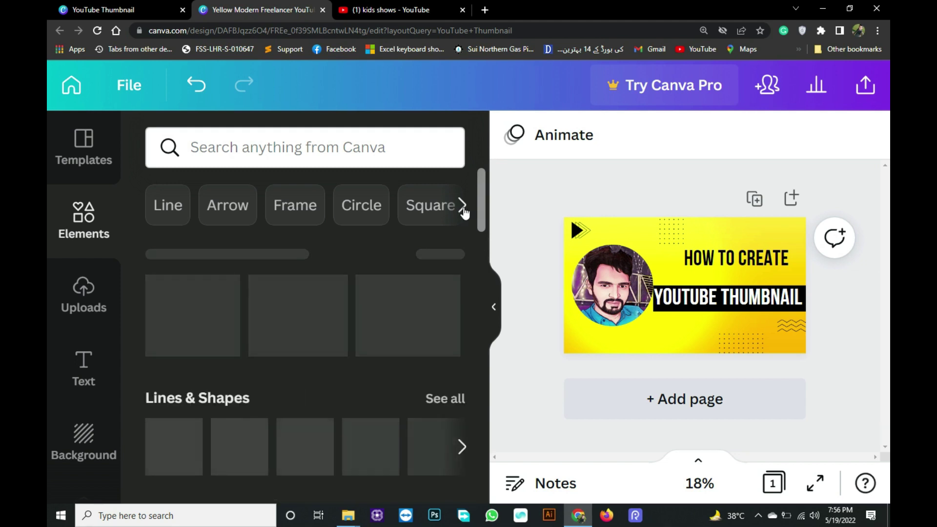
# Step: Browse more element categories and the Templates library, then collapse the side panel to enlarge the canvas
pyautogui.click(463, 207)
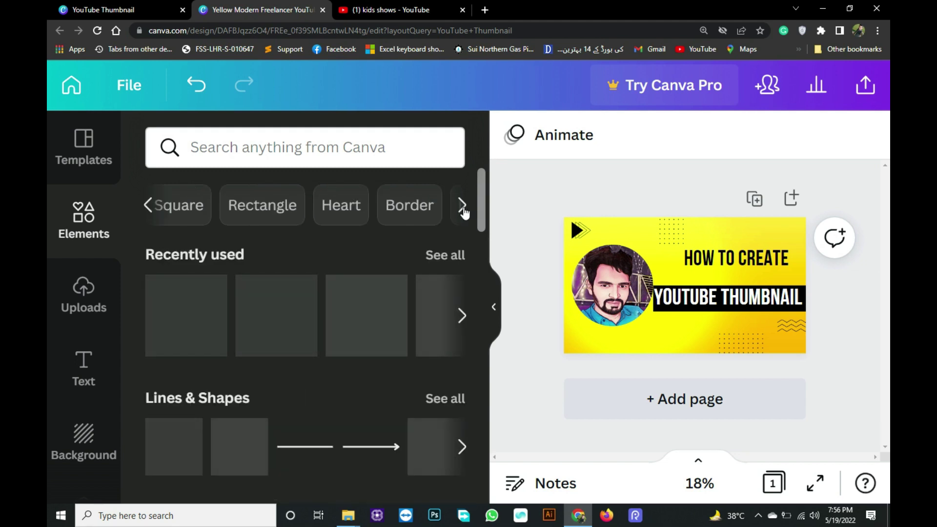
pyautogui.click(84, 161)
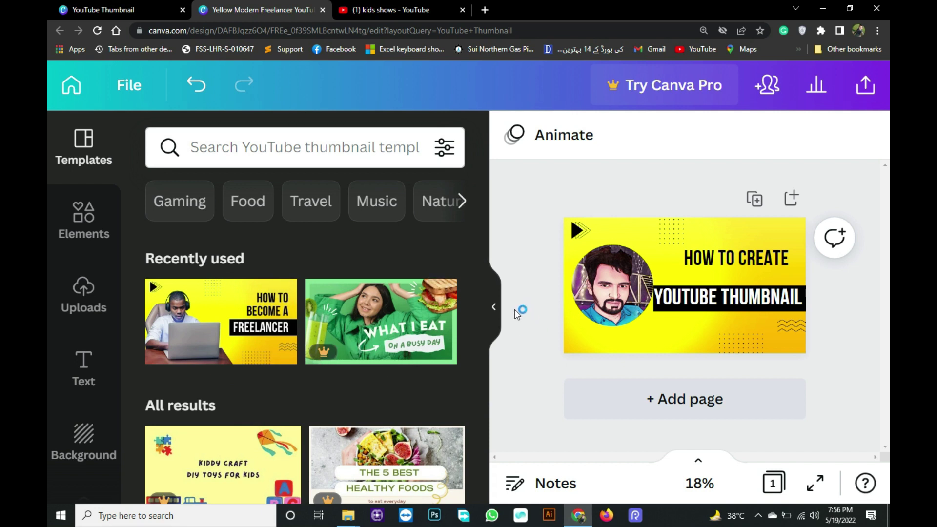
pyautogui.click(494, 325)
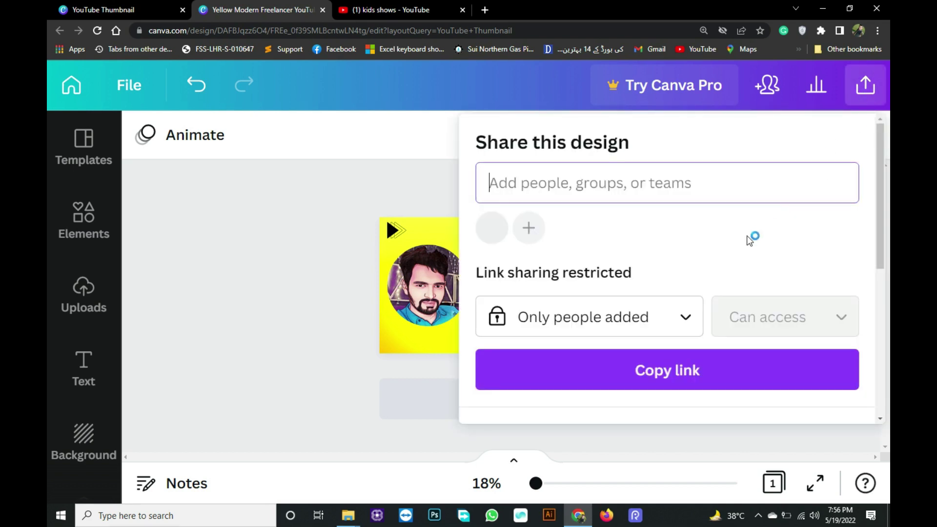
# Step: Bring up the Download options from the Share panel for the finished YouTube thumbnail
pyautogui.scroll(-5, 604, 322)
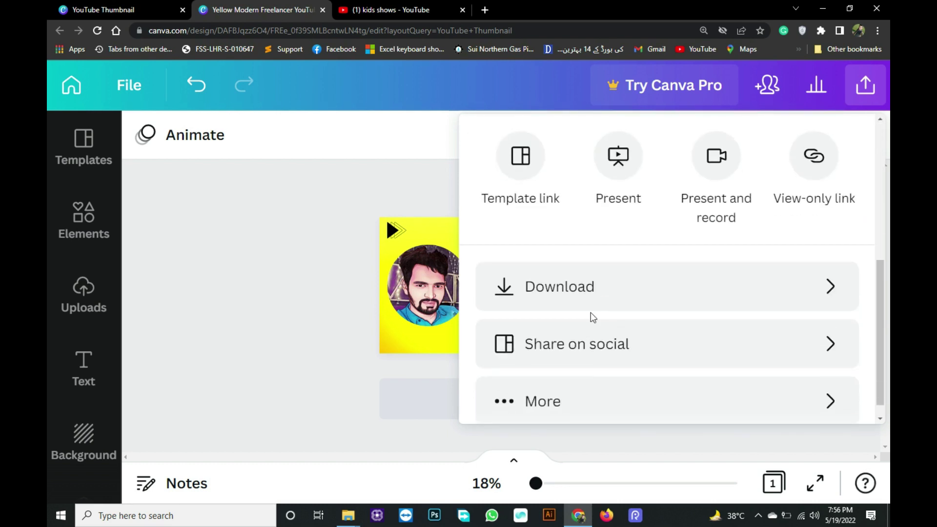
pyautogui.click(569, 287)
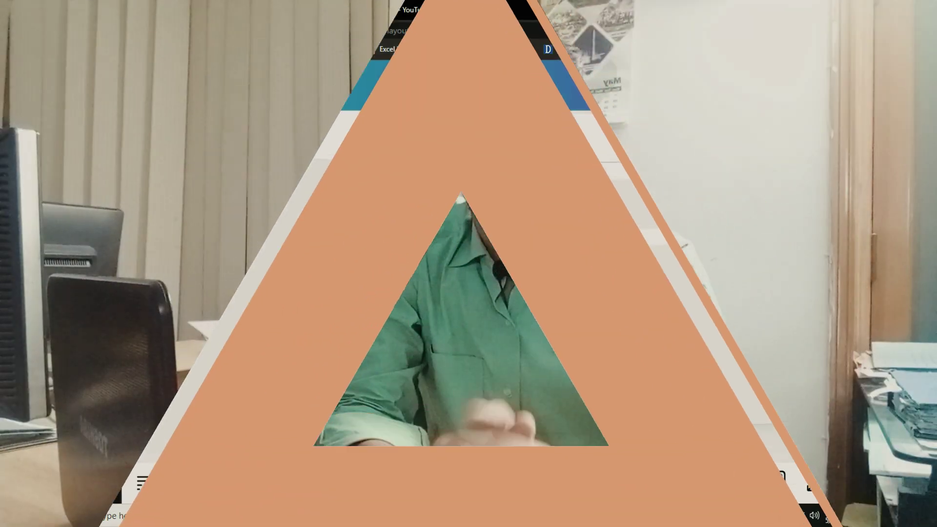